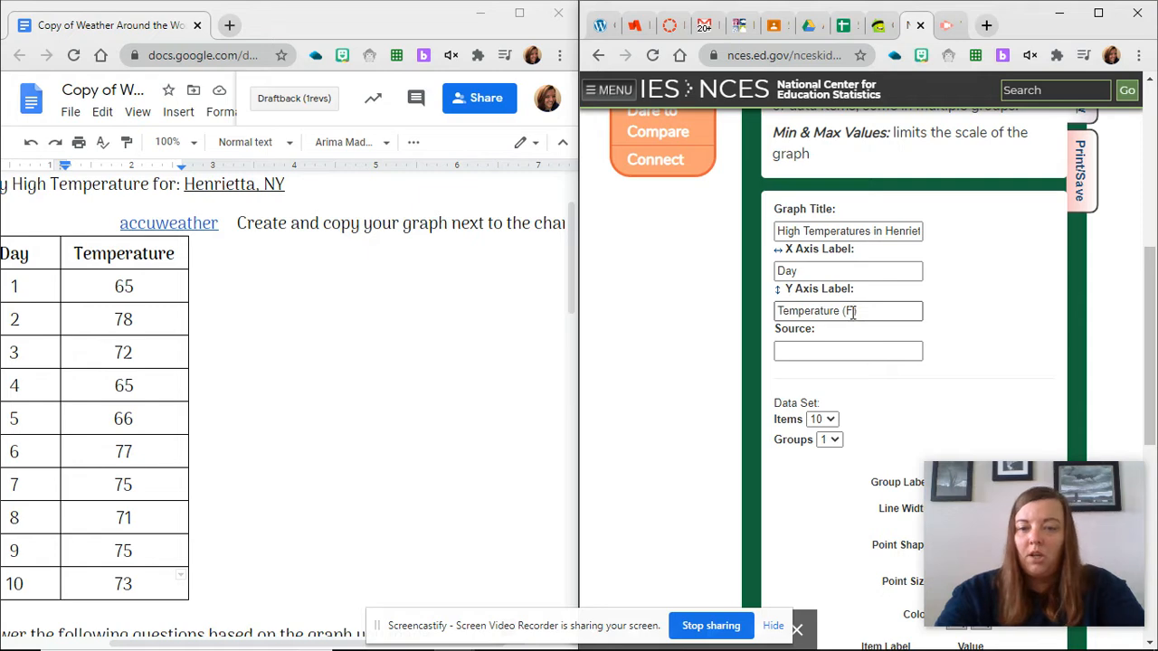
Set the number of data items to 10 in the line graph's data set.
scroll(467, 360, "left", 1)
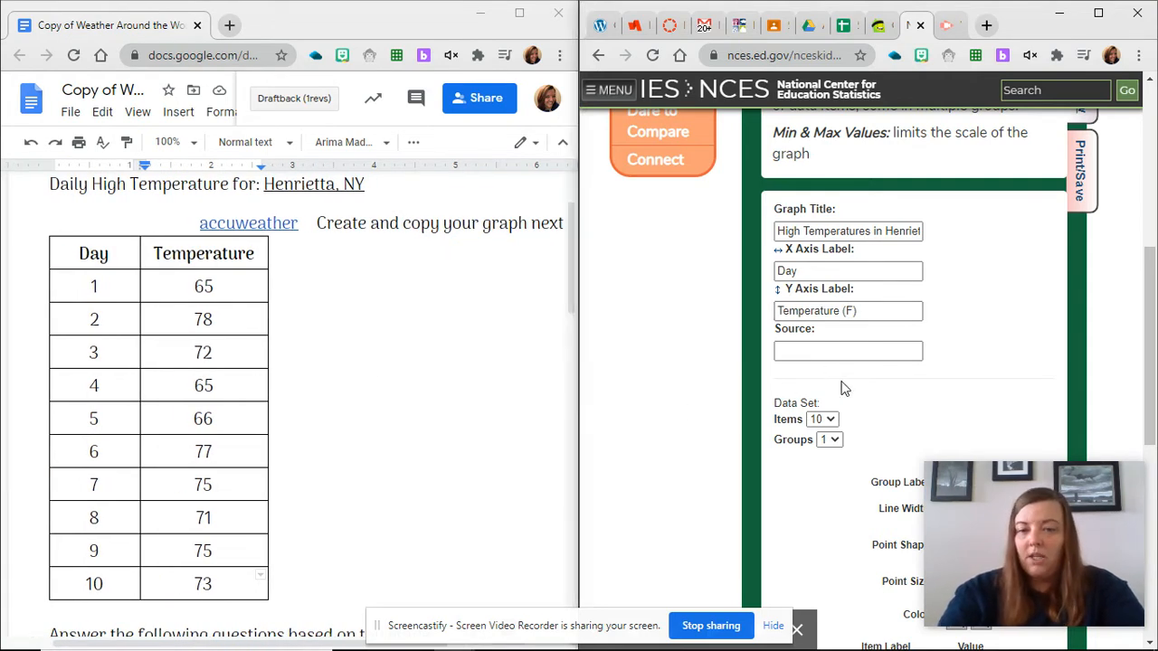
scroll(840, 387, "down", 3)
scroll(840, 387, "down", 1)
scroll(841, 387, "up", 1)
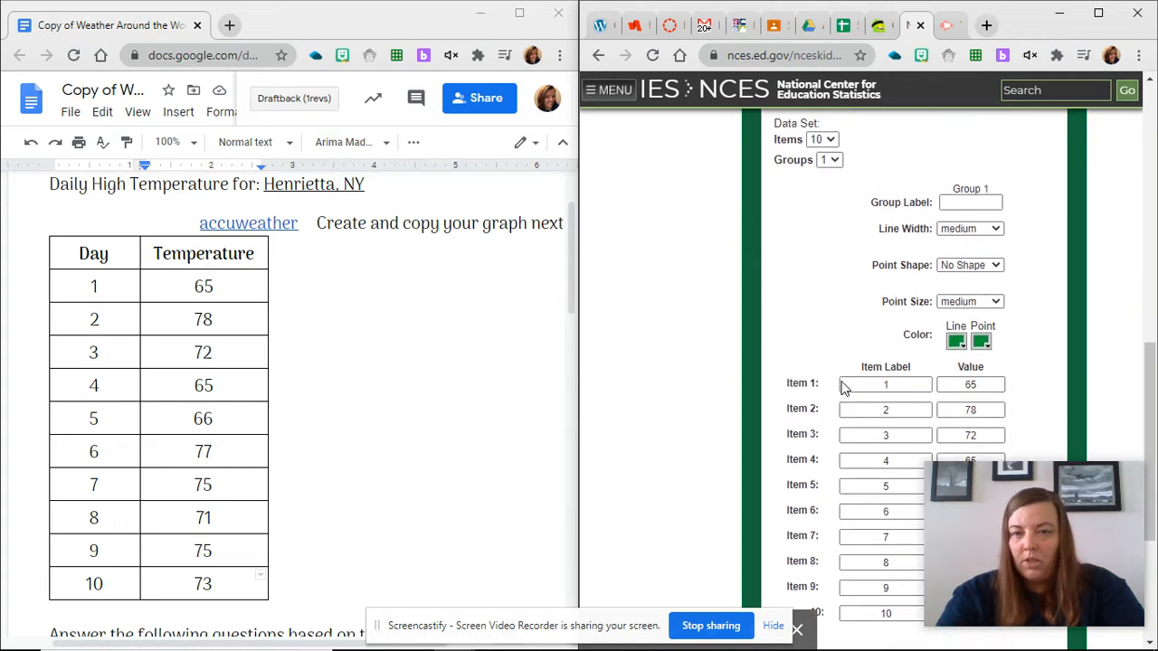
left_click(830, 157)
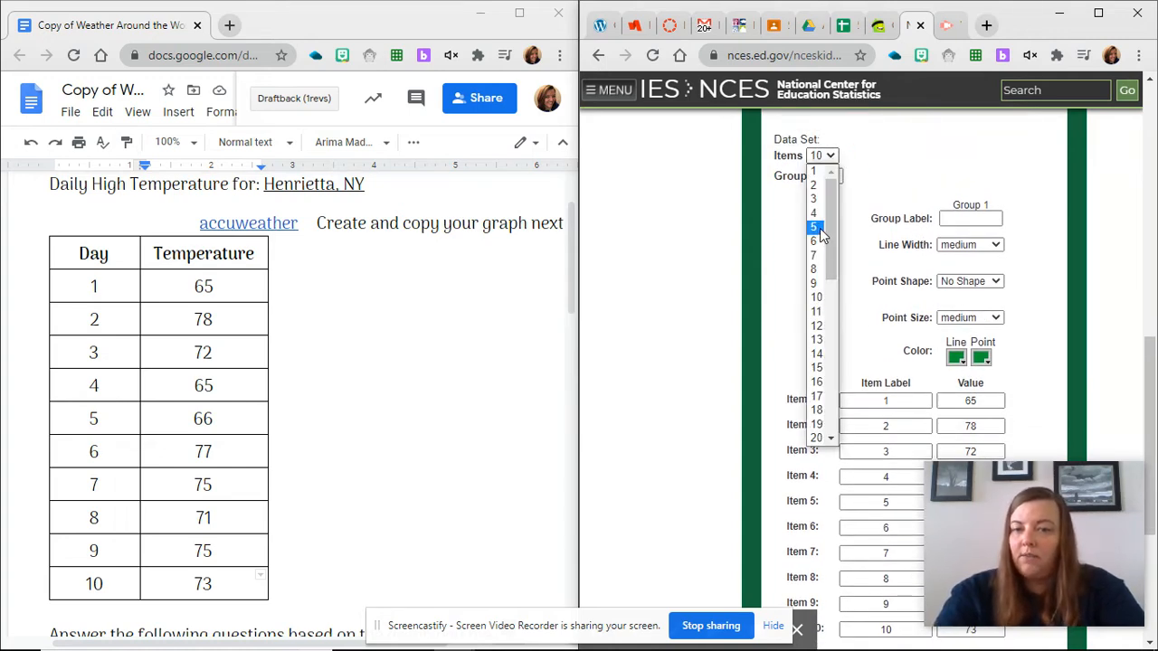
left_click(818, 300)
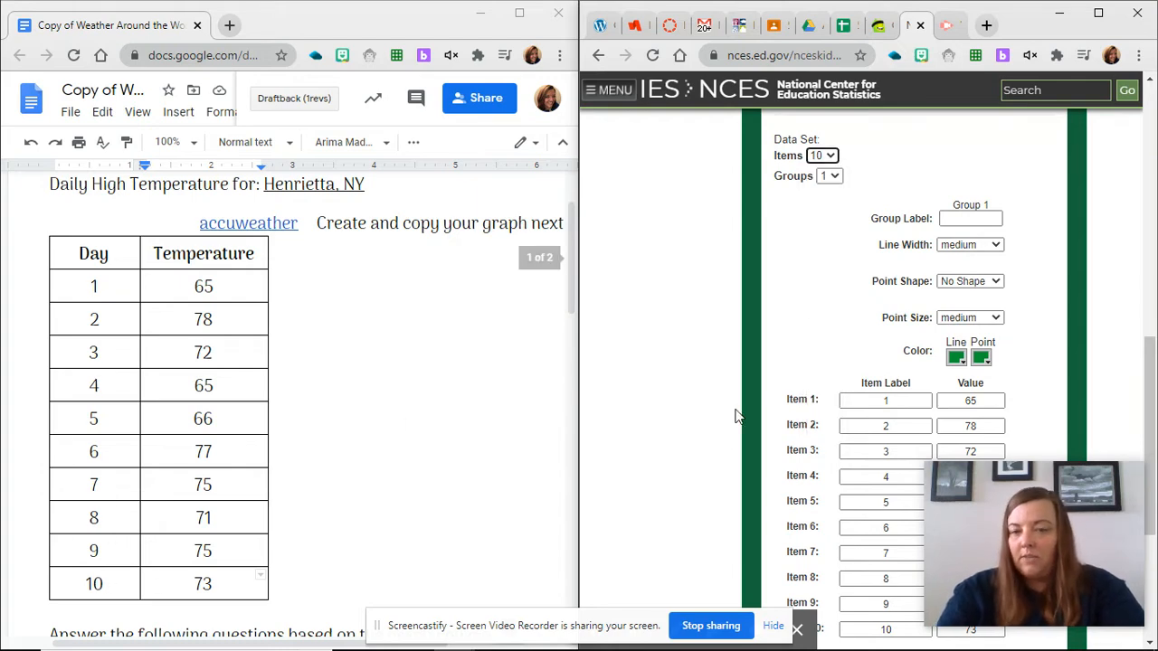
Check the graph's item labels, values and axis labels against the document's daily temperature table.
scroll(814, 387, "down", 2)
scroll(813, 380, "down", 1)
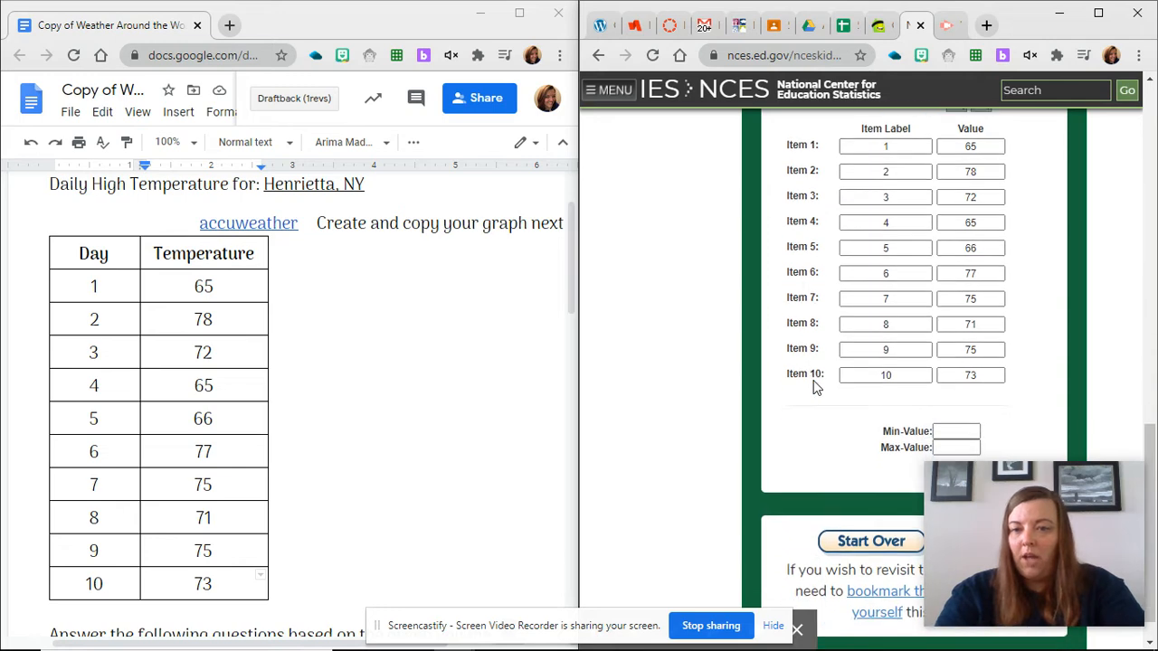
scroll(813, 380, "up", 1)
scroll(813, 381, "down", 1)
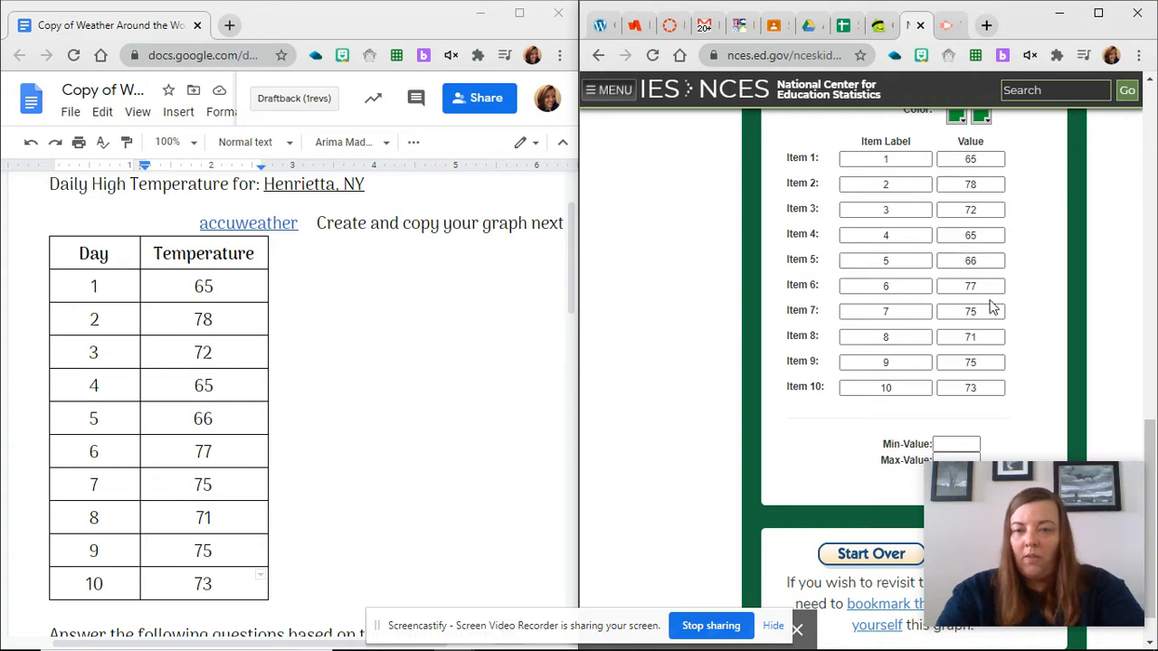
scroll(977, 311, "up", 3)
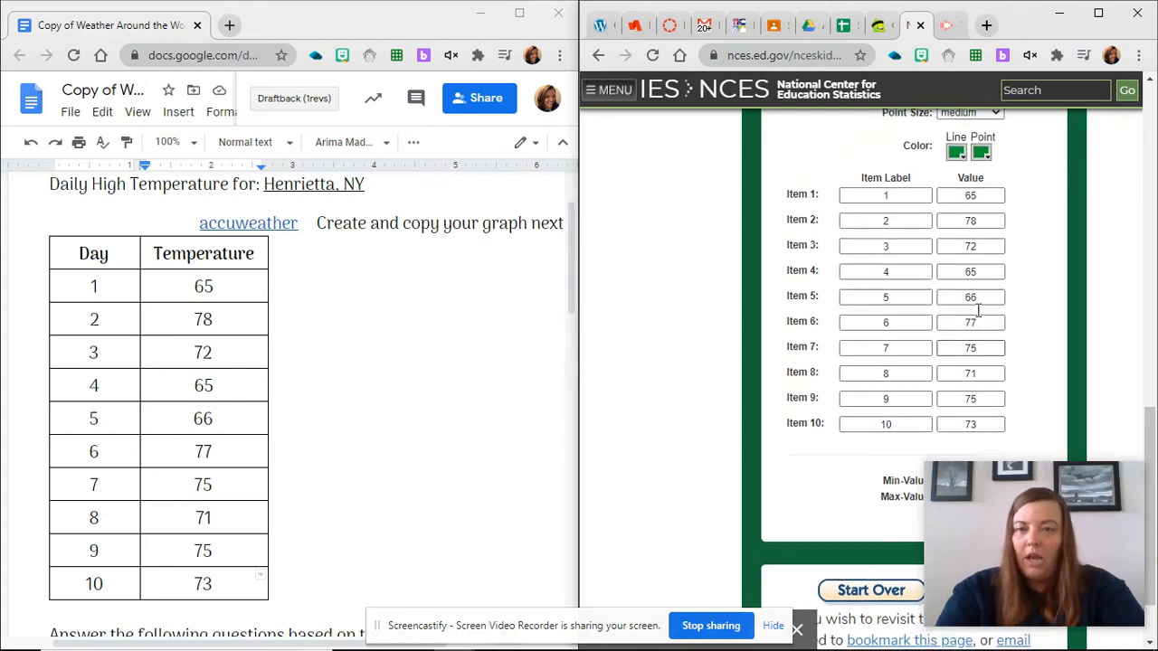
scroll(977, 315, "up", 4)
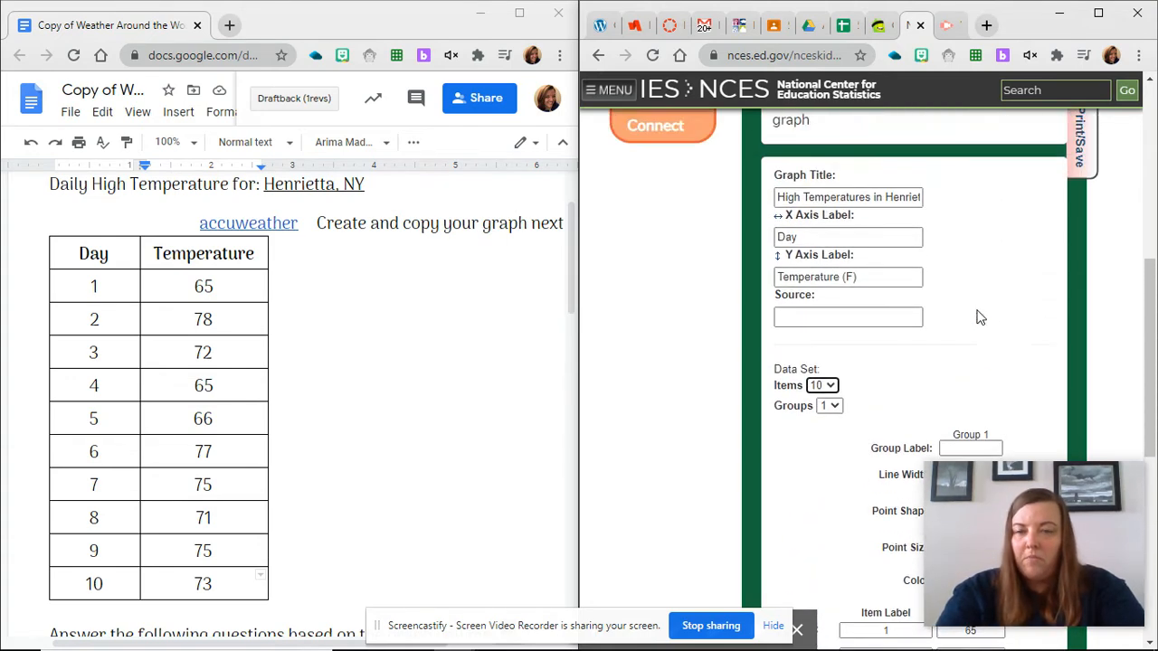
Set the Group 1 line color to dark purple.
scroll(977, 316, "down", 4)
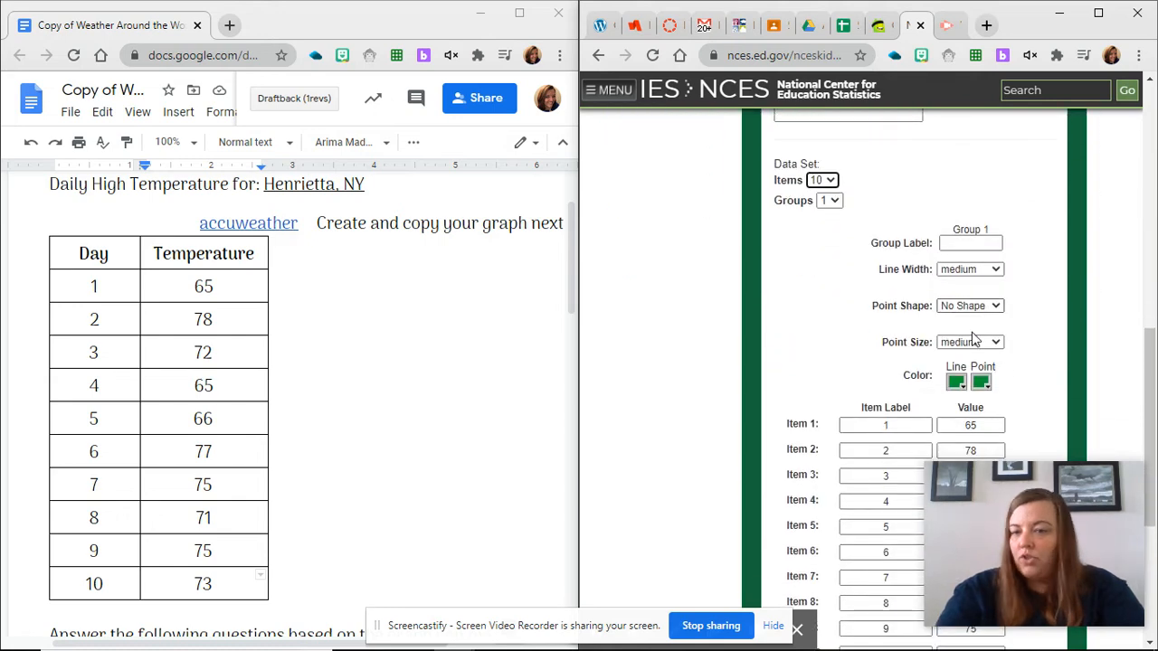
left_click(957, 383)
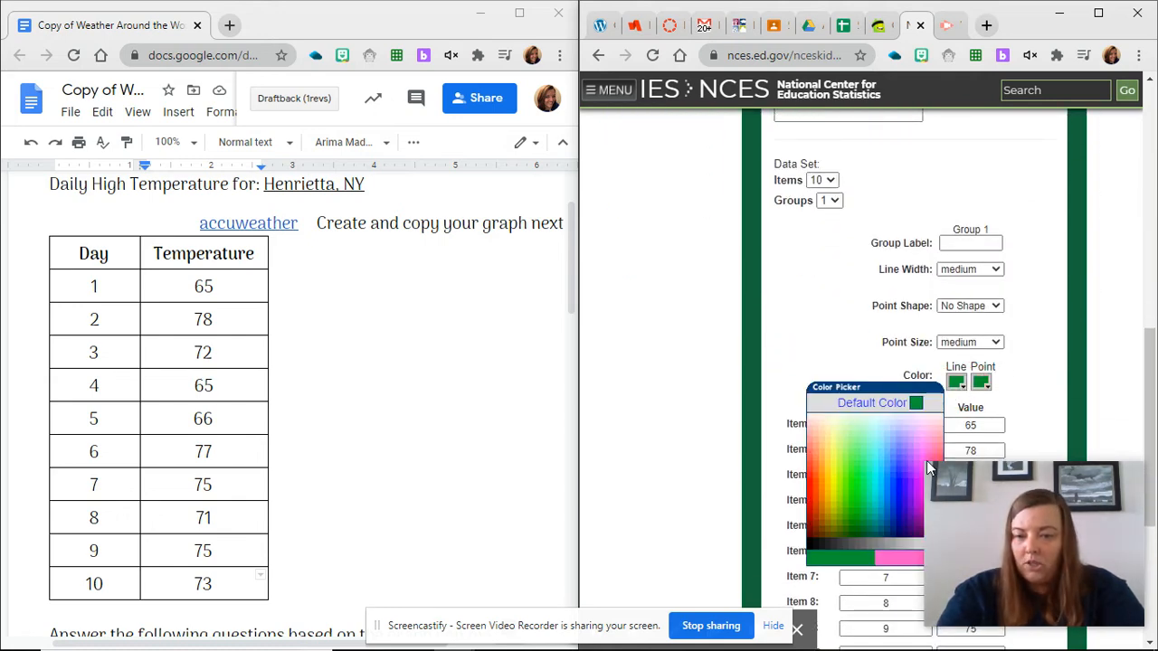
left_click(910, 538)
Set the Group 1 point color to blue-violet.
left_click(984, 382)
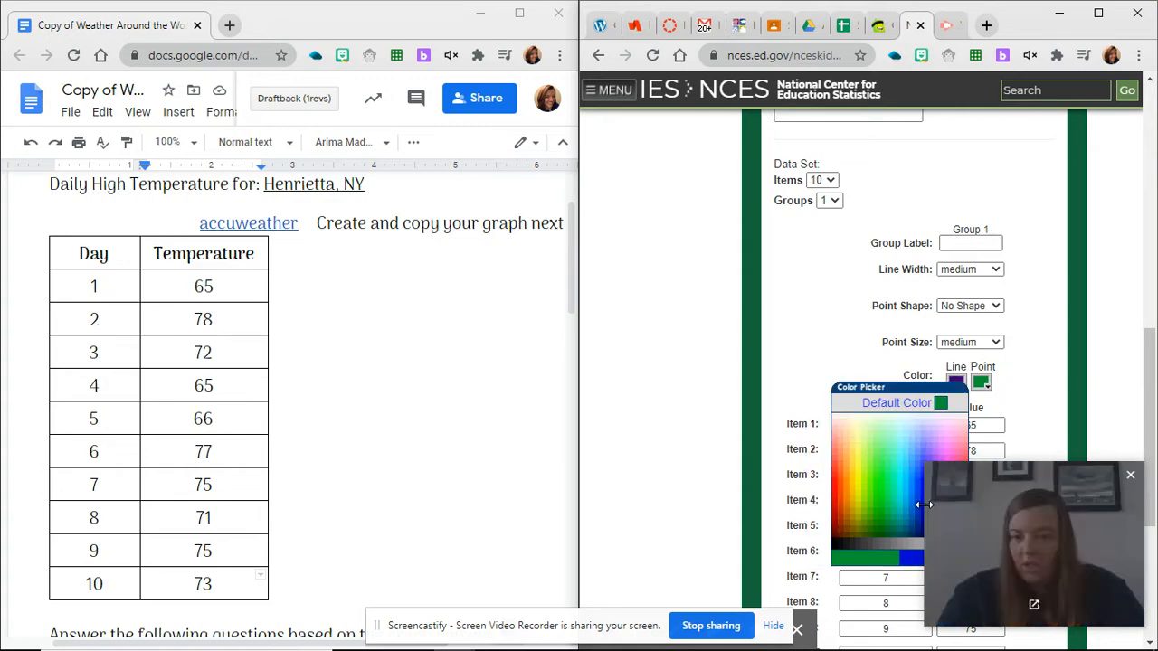
left_click(902, 395)
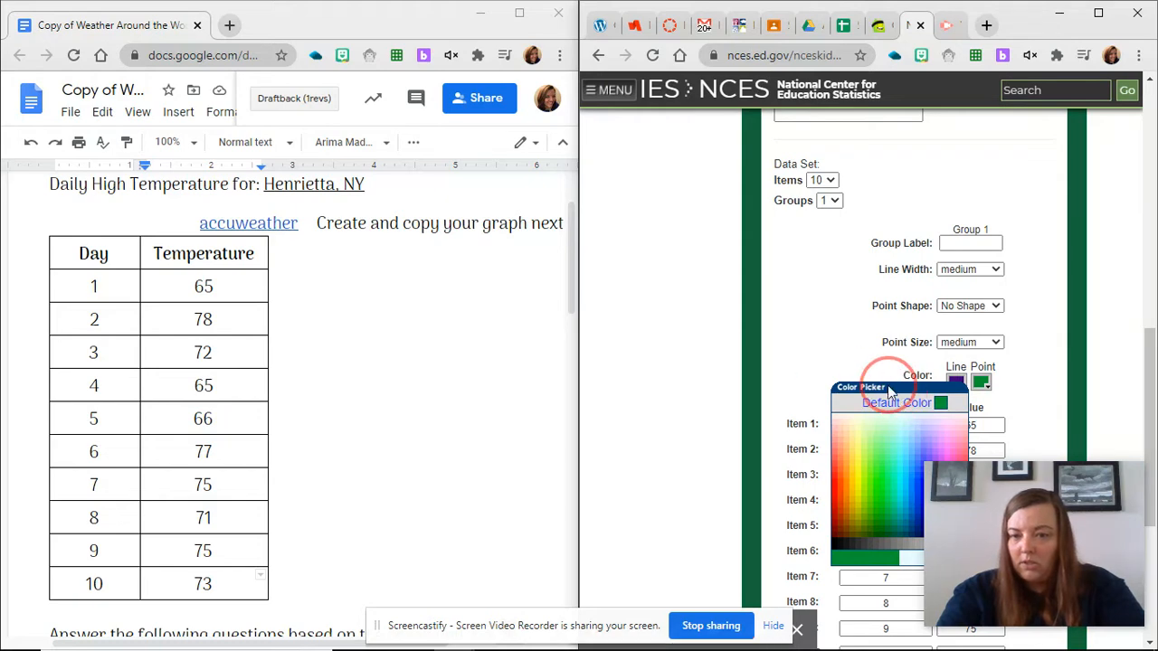
left_click(991, 450)
left_click_drag(1093, 493, 1119, 299)
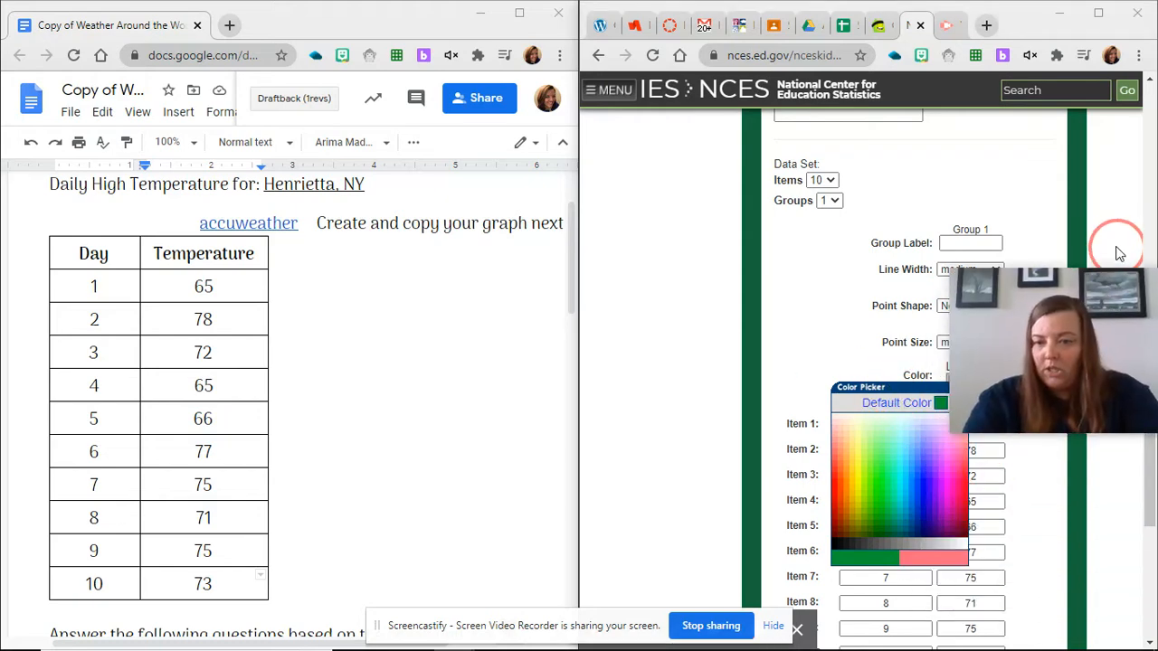
left_click(930, 518)
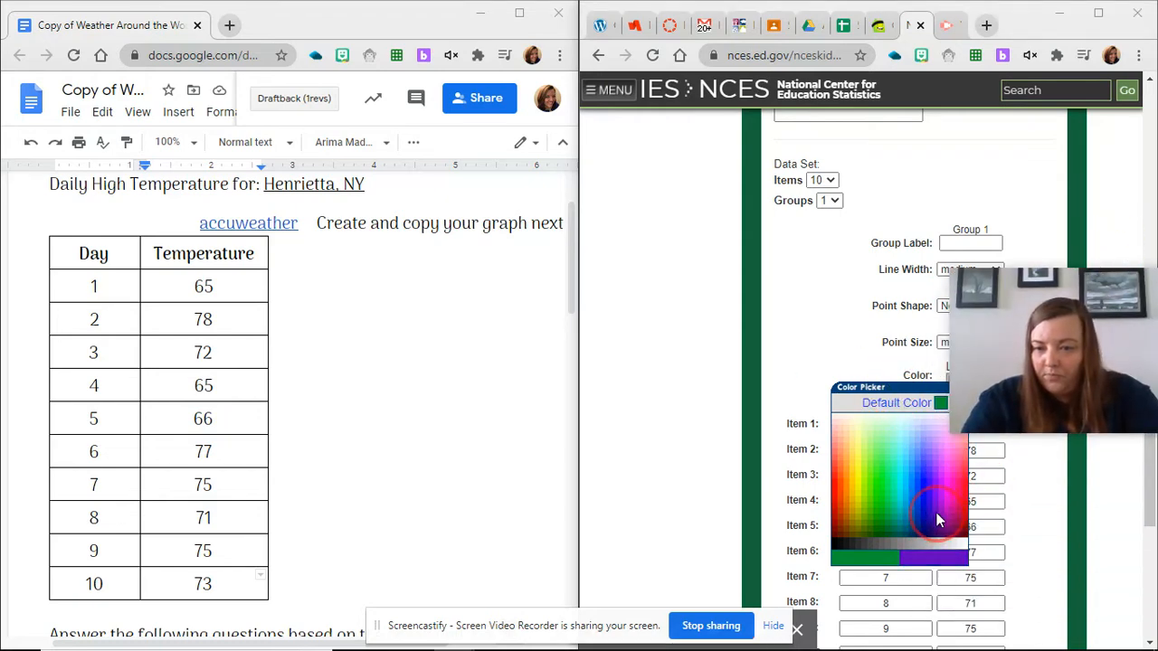
left_click(935, 521)
left_click(935, 520)
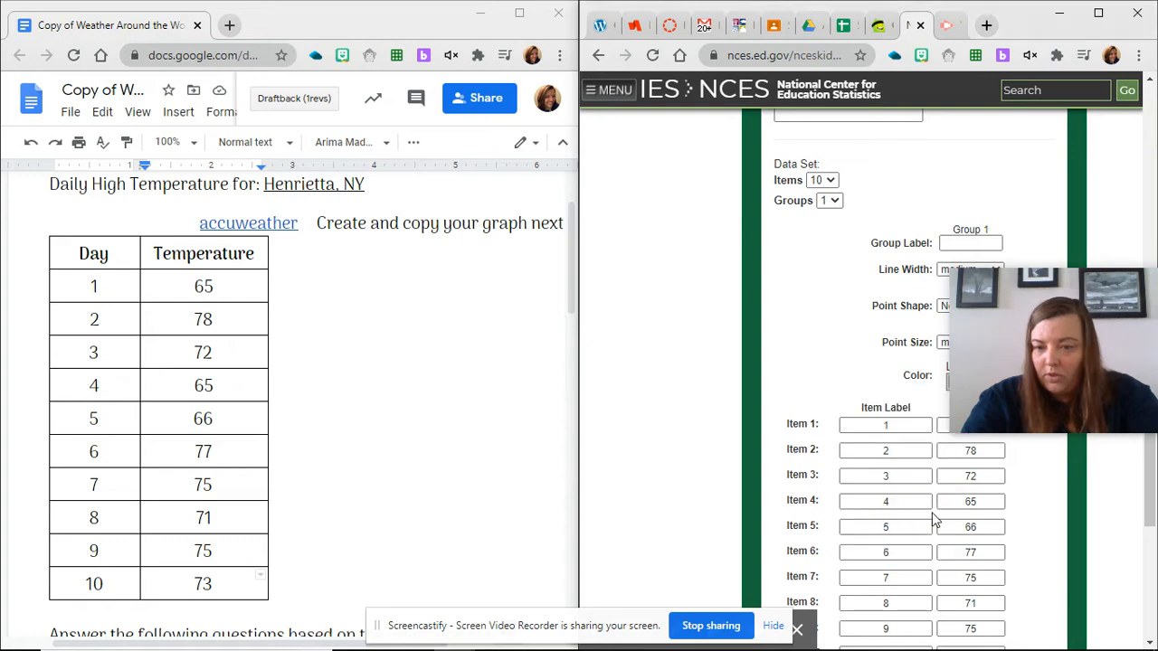
left_click_drag(1108, 284, 1079, 496)
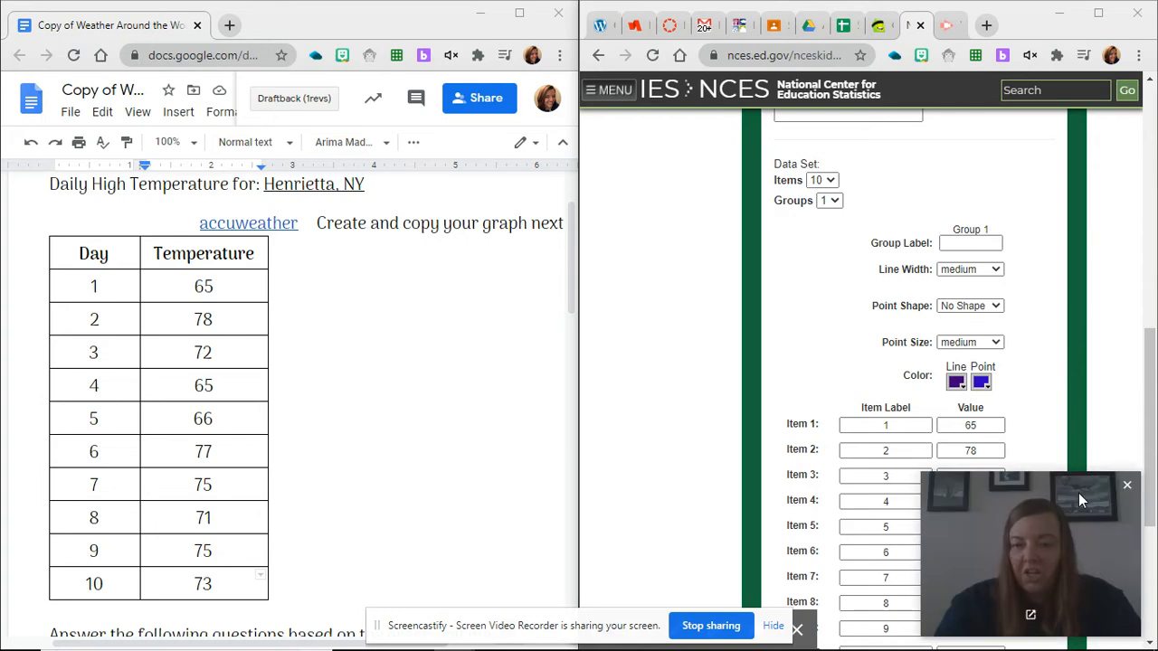
Examine the graph's data label settings, including label type, position, font size and colors.
scroll(1020, 329, "up", 1)
scroll(1020, 329, "up", 5)
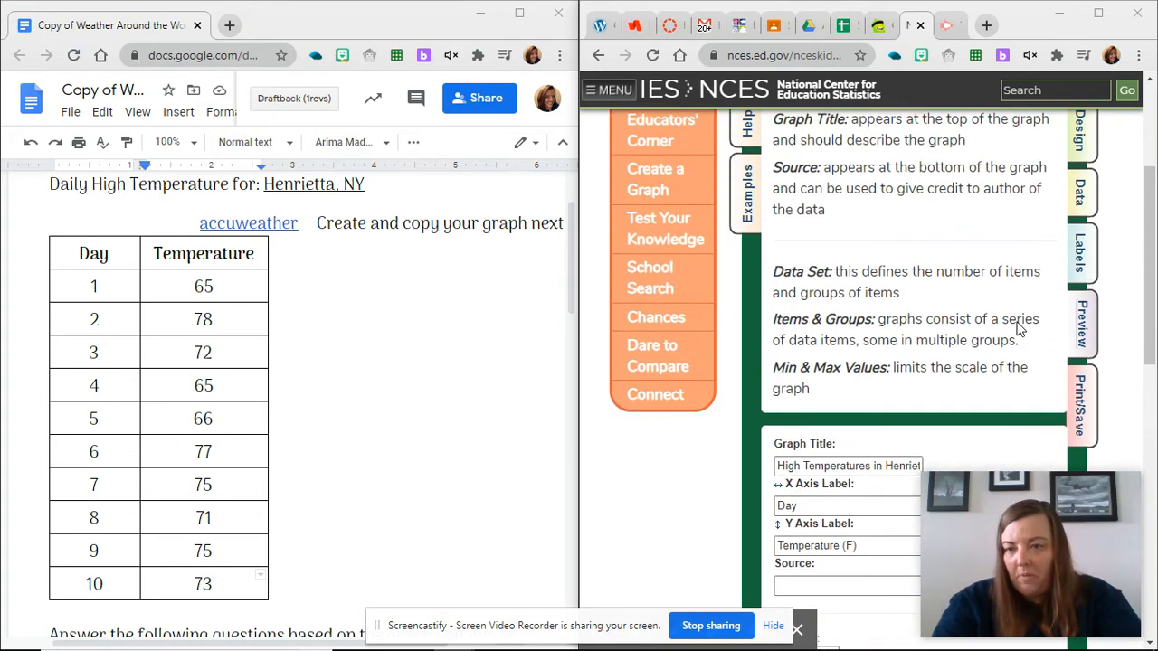
right_click(1083, 276)
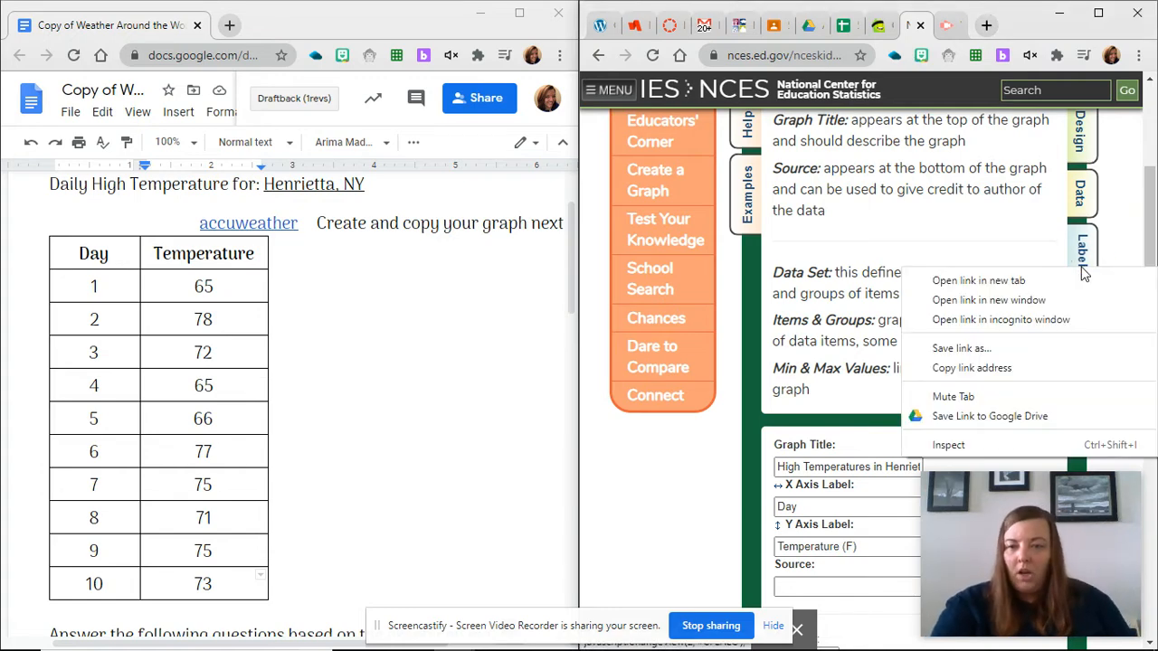
left_click(1083, 256)
scroll(832, 420, "down", 6)
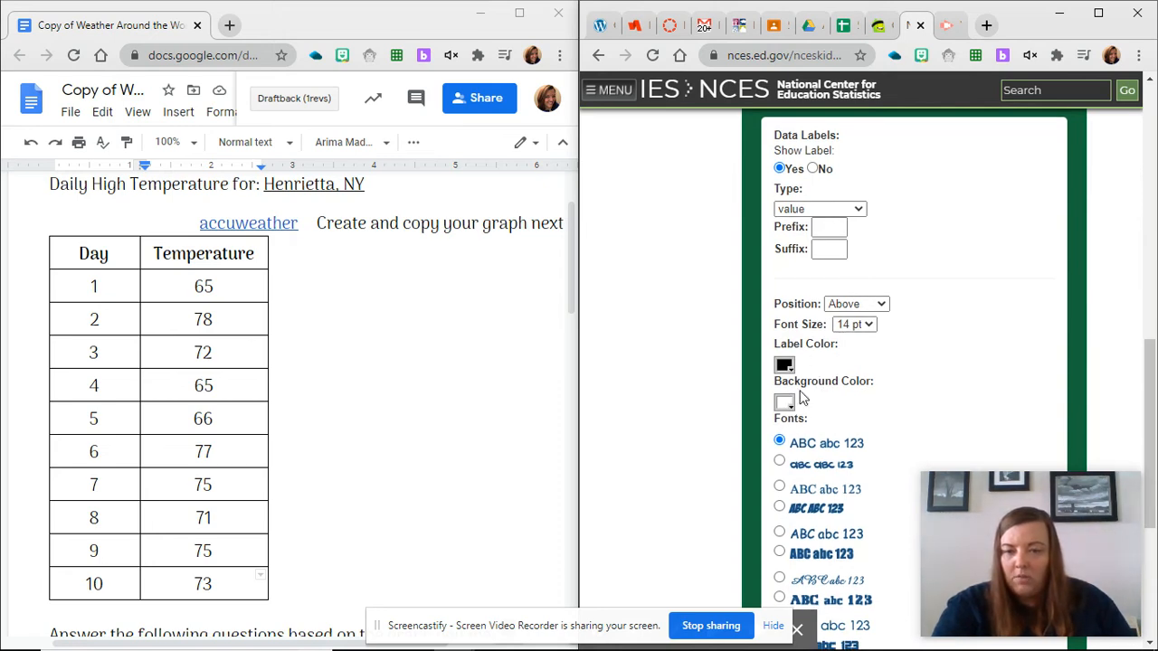
Preview the finished line graph of high temperatures in Henrietta, NY.
scroll(937, 340, "up", 1)
scroll(937, 340, "up", 4)
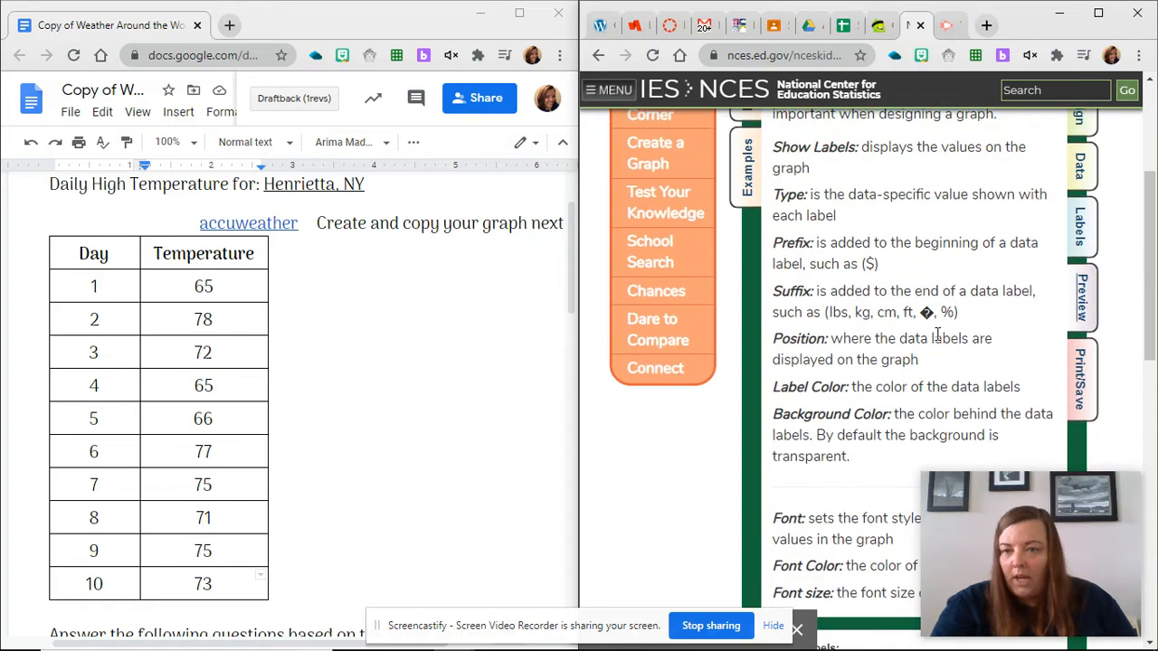
left_click(1083, 303)
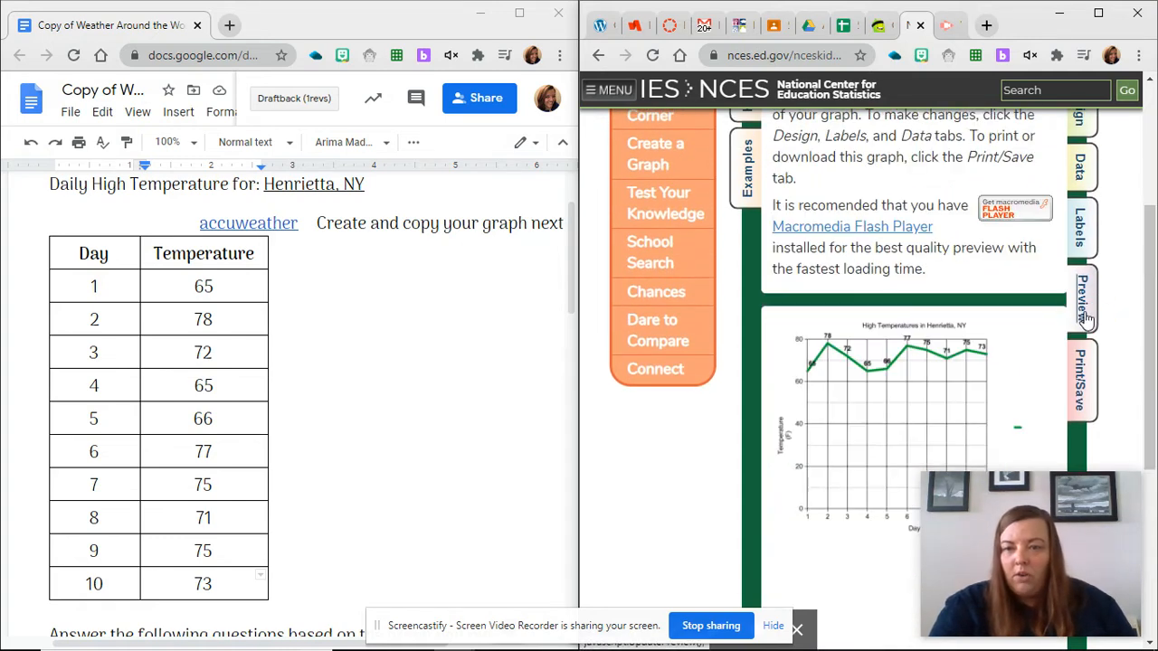
scroll(989, 344, "down", 2)
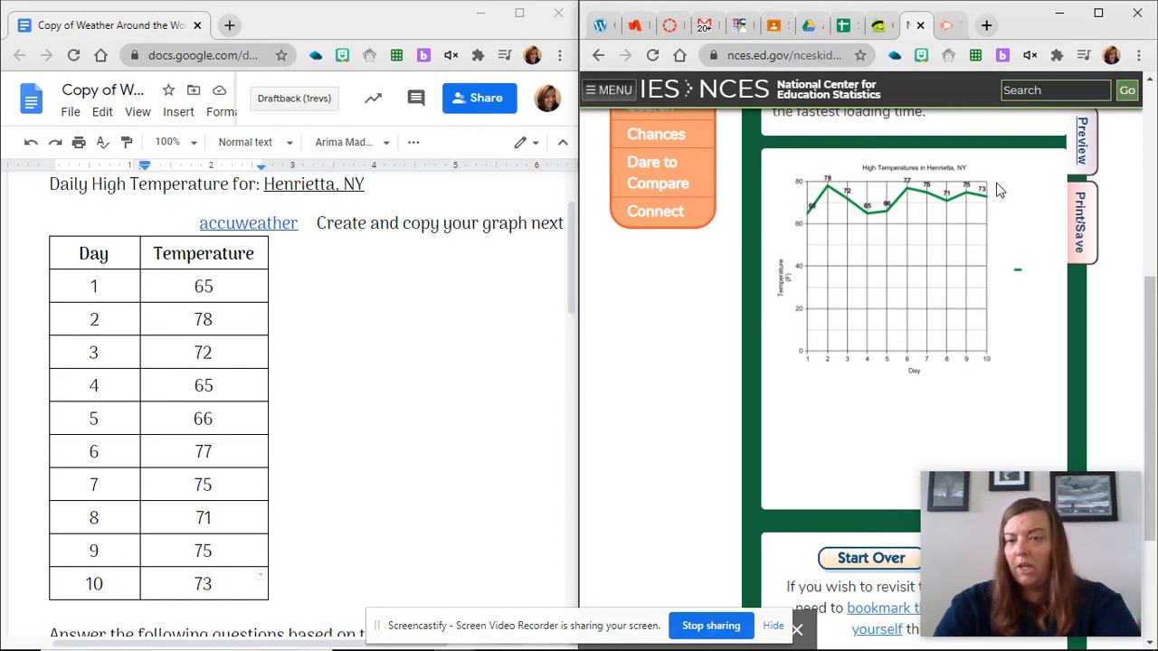
Save the previewed graph image to Google Drive and rename it Henrietta Graph.png.
right_click(877, 243)
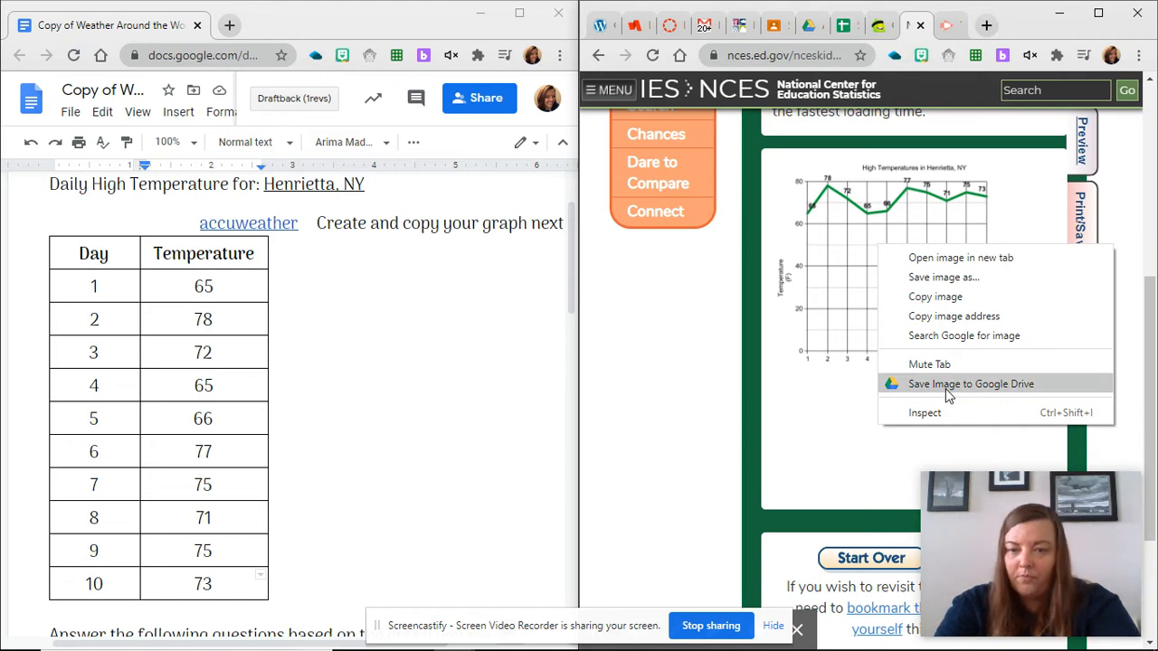
left_click(947, 387)
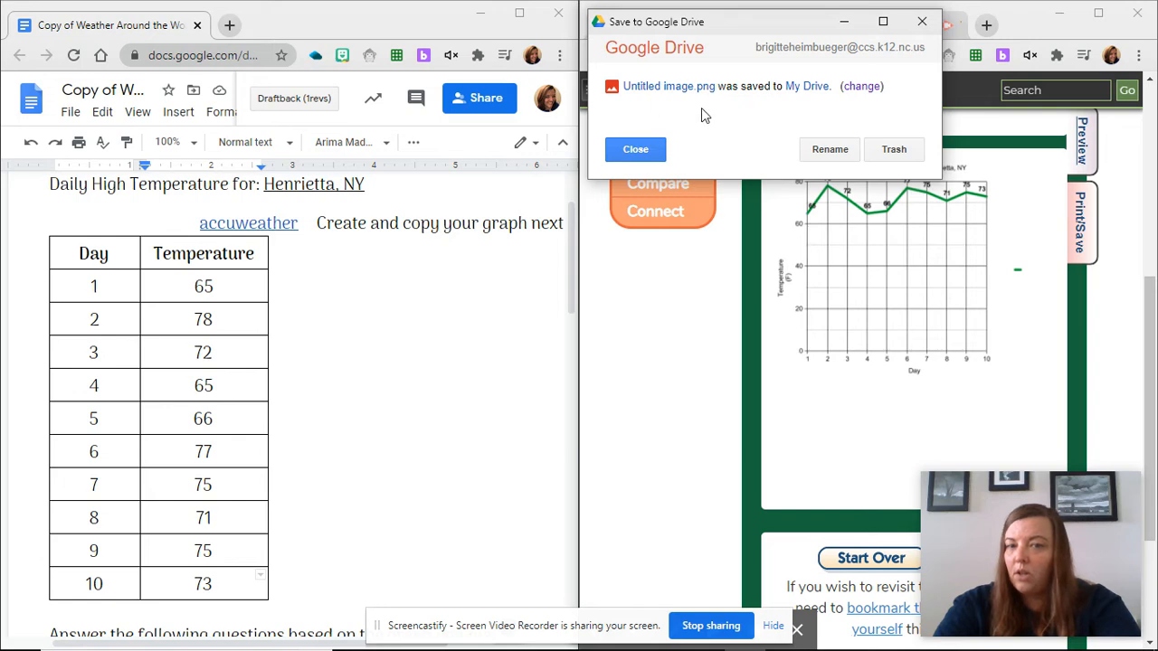
left_click(825, 150)
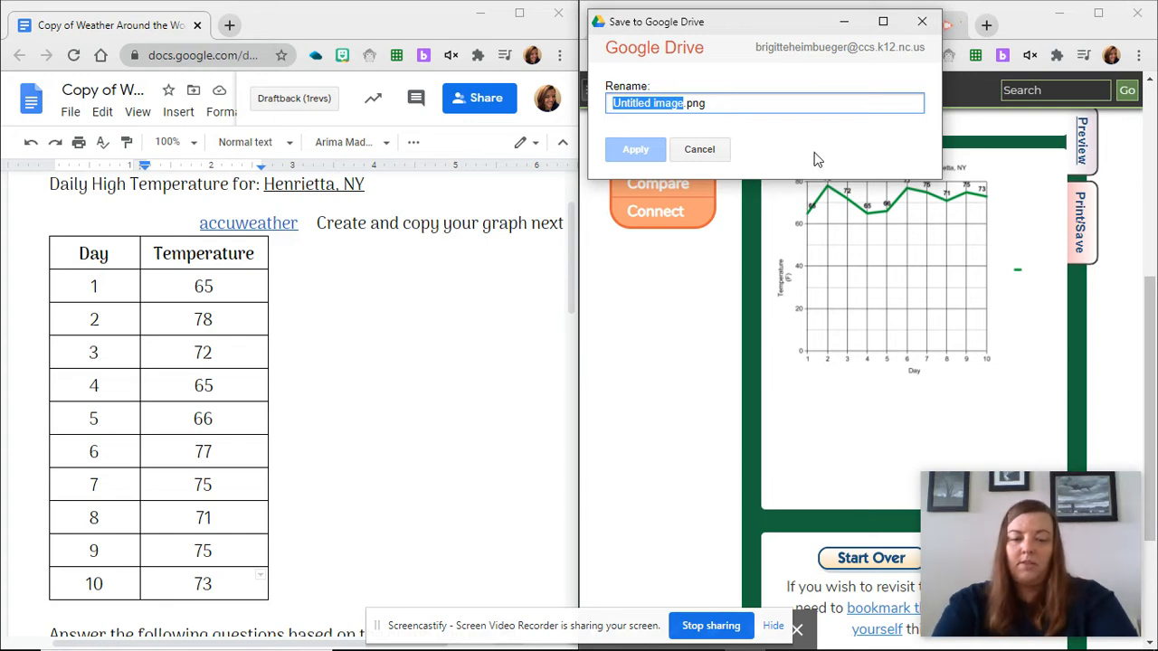
type("Henrietta")
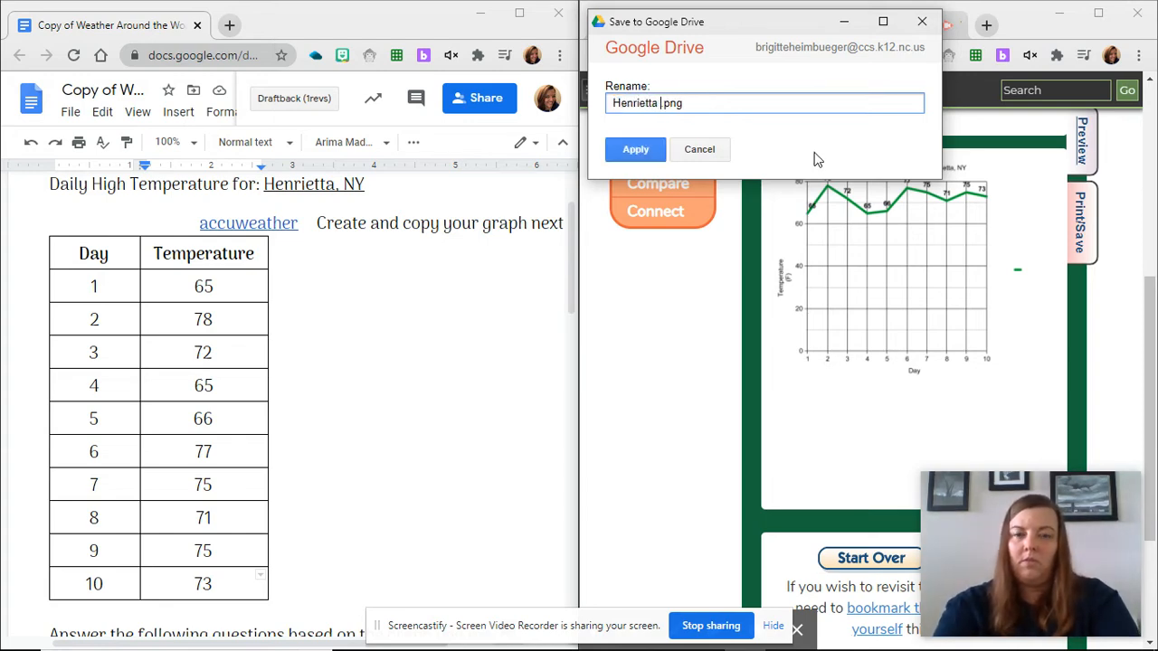
type(" Graph")
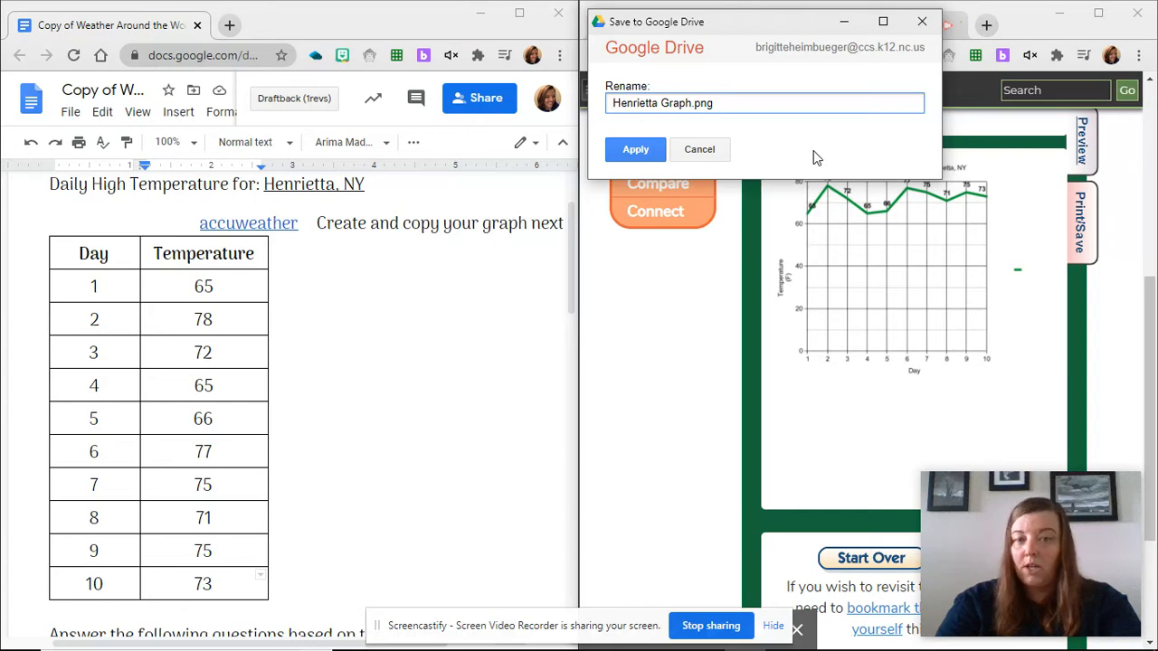
left_click(631, 147)
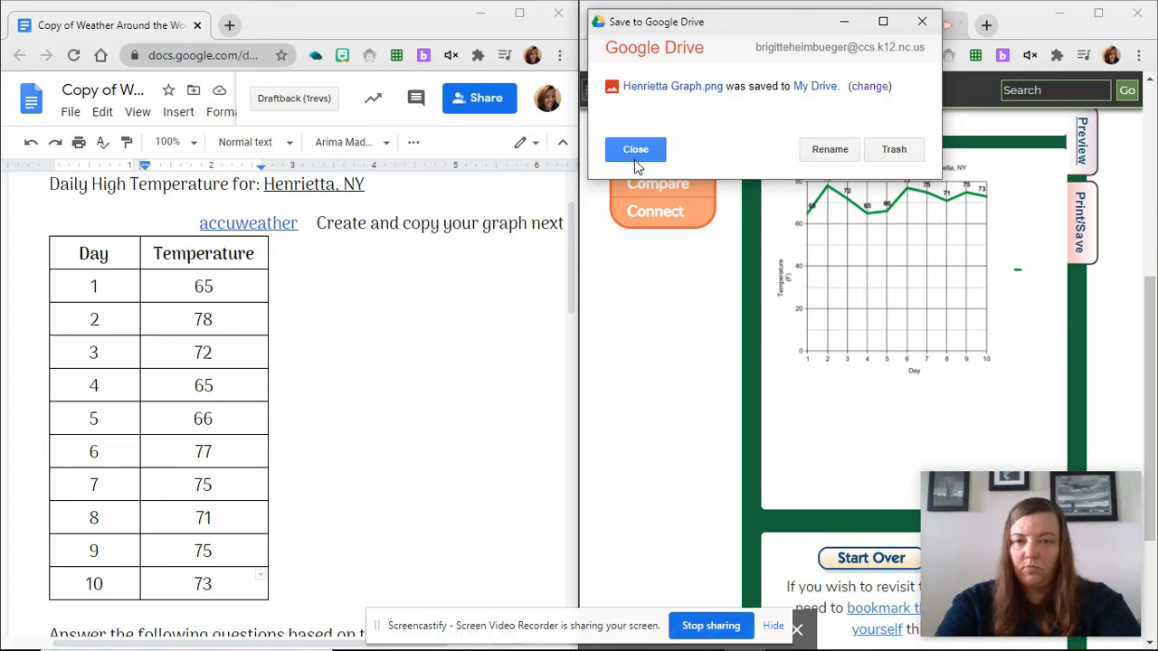
left_click(635, 150)
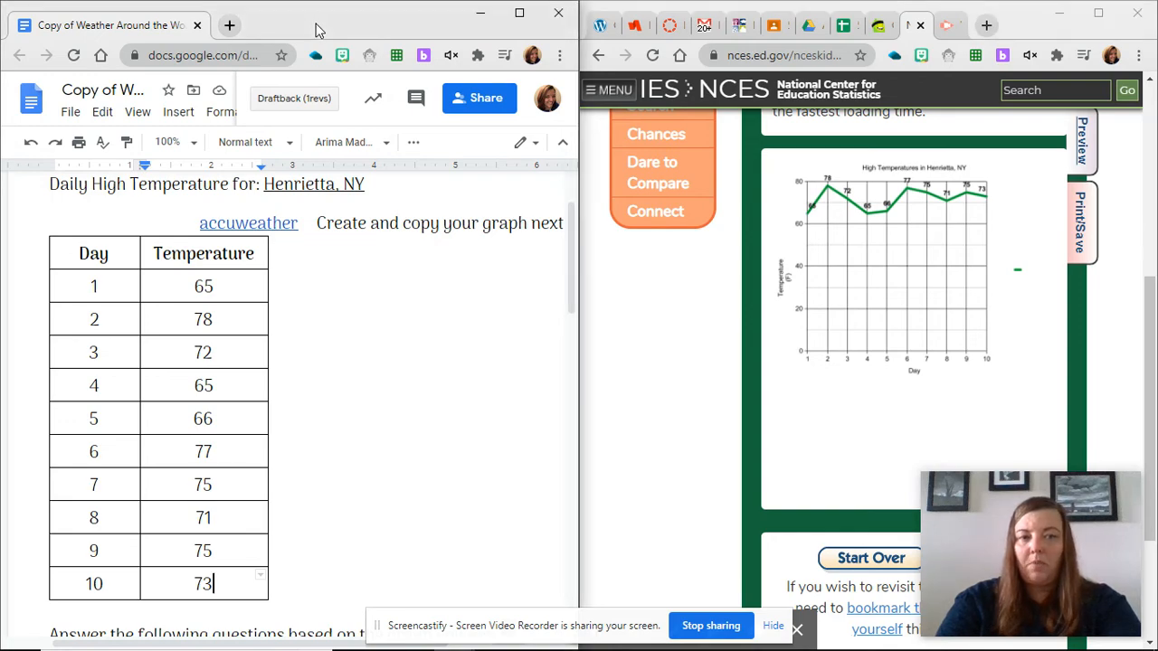
Switch to the Google Docs weather document, maximize its window and select the Henrietta graph from the recent Google Drive images.
left_click_drag(320, 31, 452, 5)
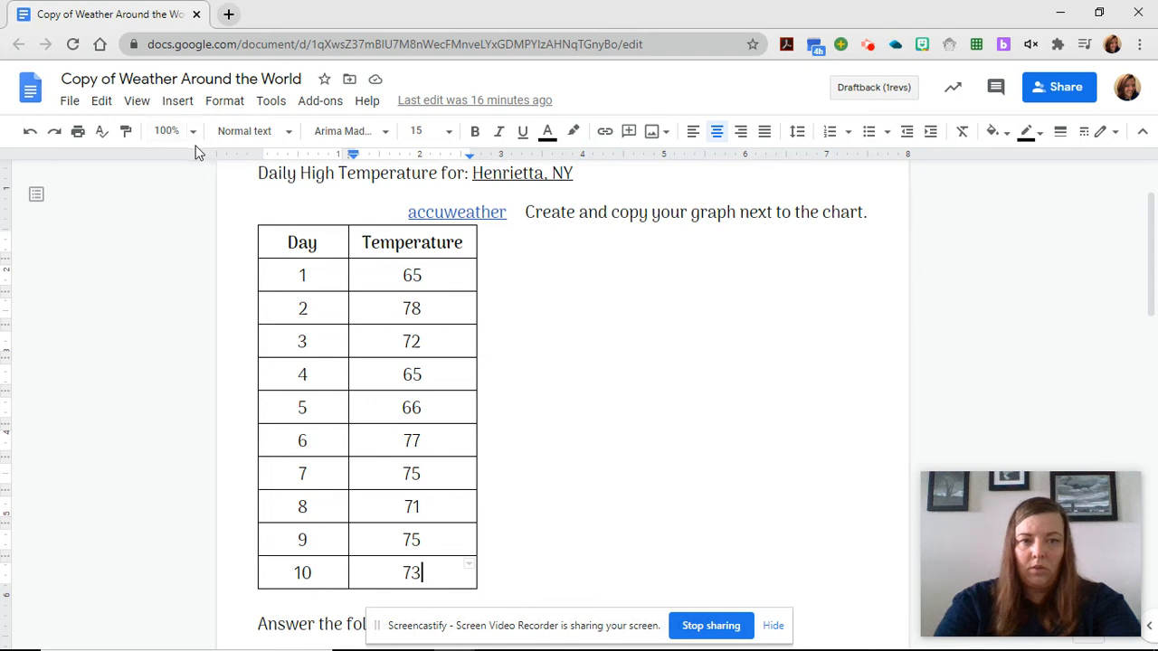
left_click(175, 103)
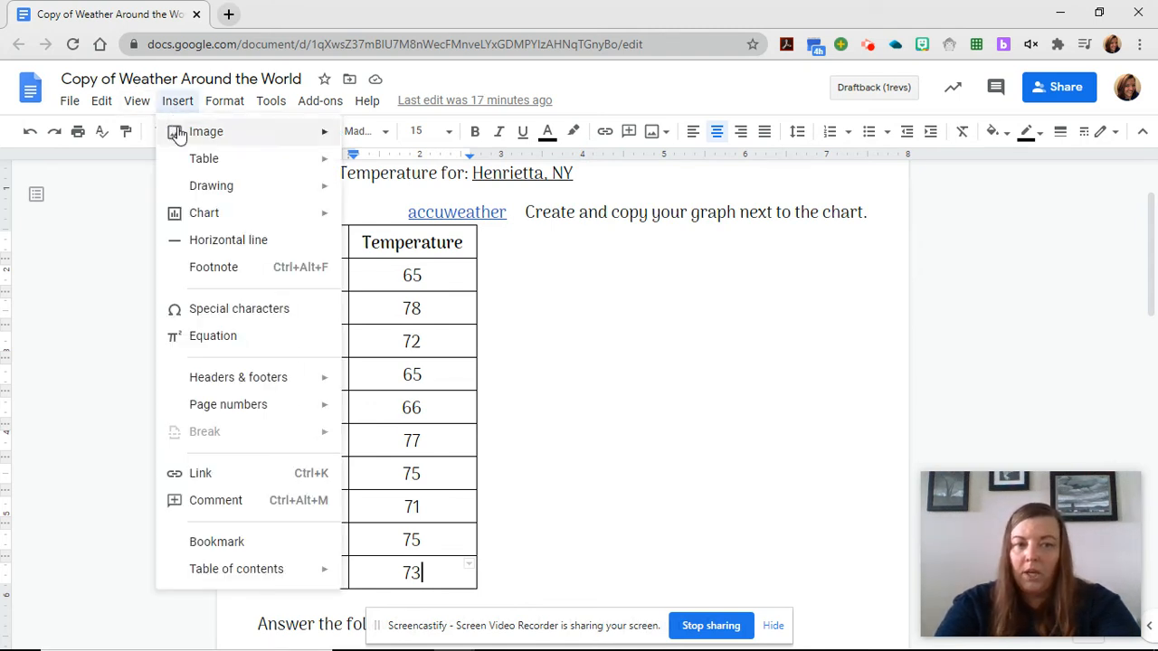
mouse_move(178, 134)
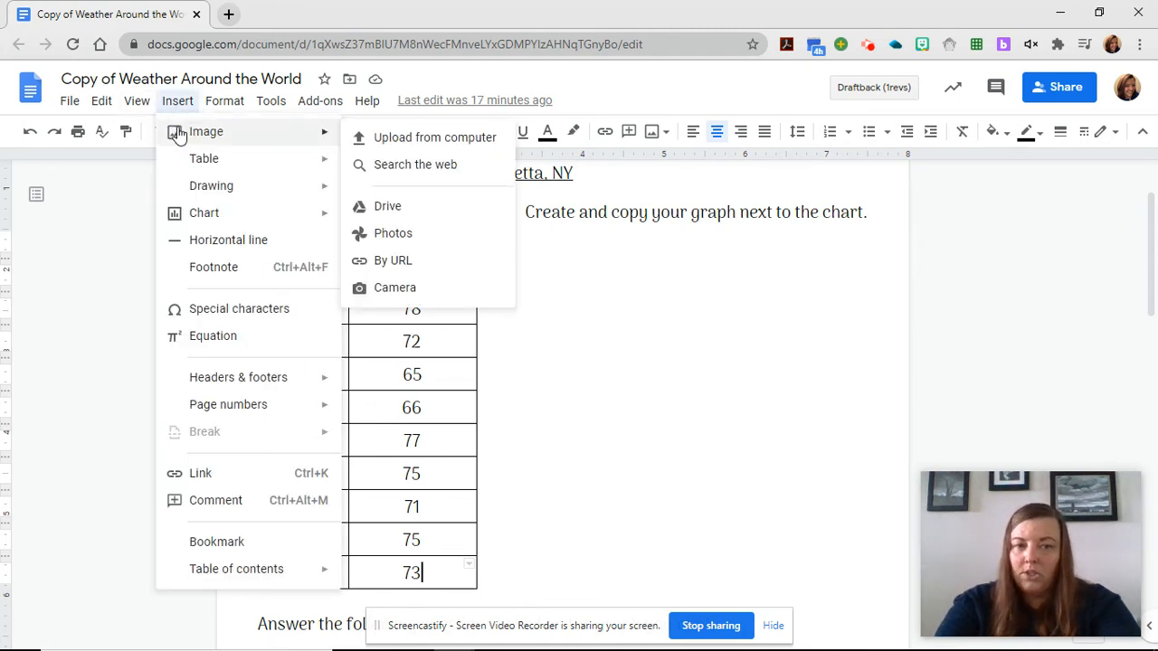
left_click(384, 208)
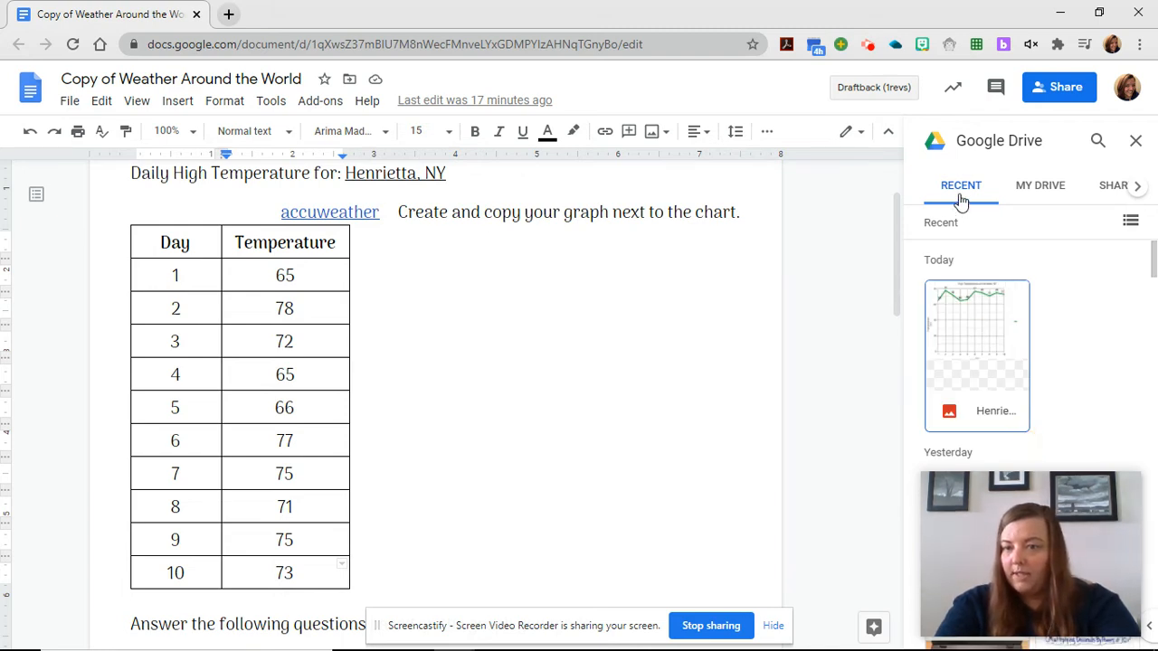
left_click(966, 337)
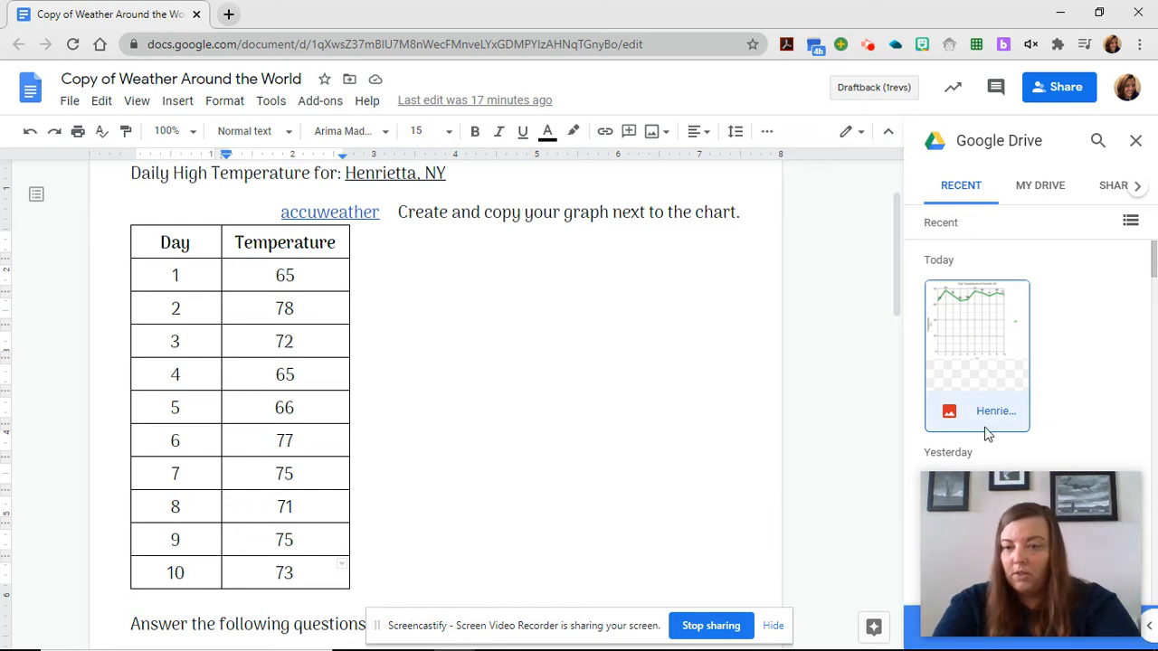
left_click_drag(1015, 505, 1016, 115)
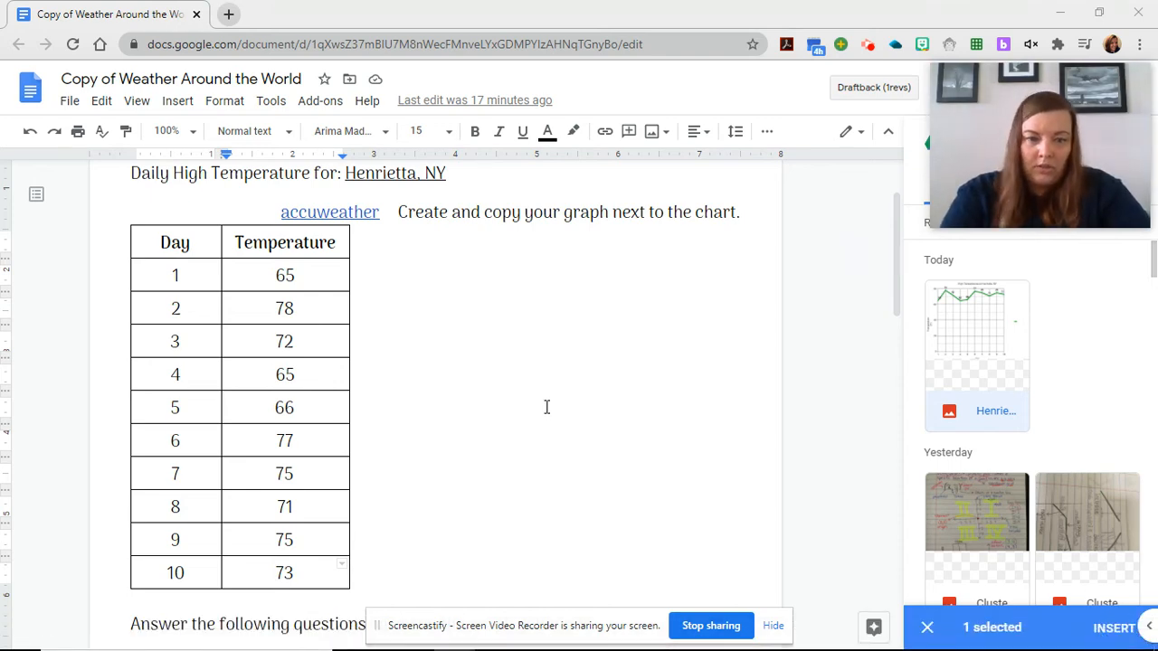
Insert the selected Henrietta graph image on the blank line just below the temperature table.
scroll(545, 406, "down", 1)
scroll(546, 406, "up", 1)
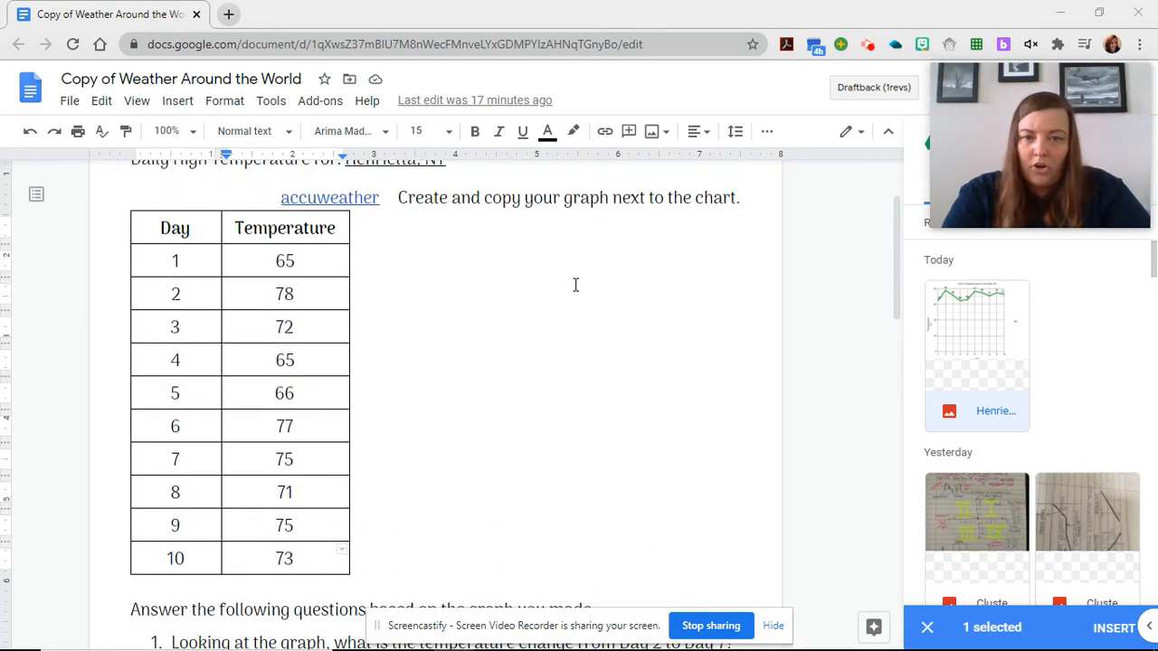
scroll(616, 376, "down", 2)
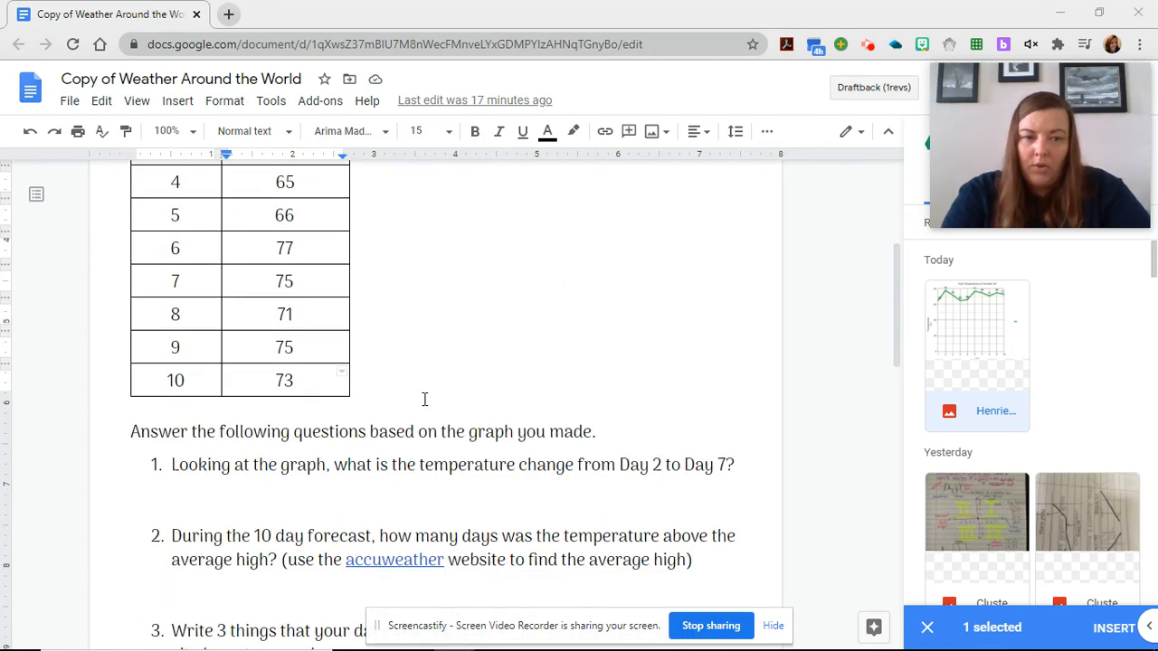
left_click(180, 408)
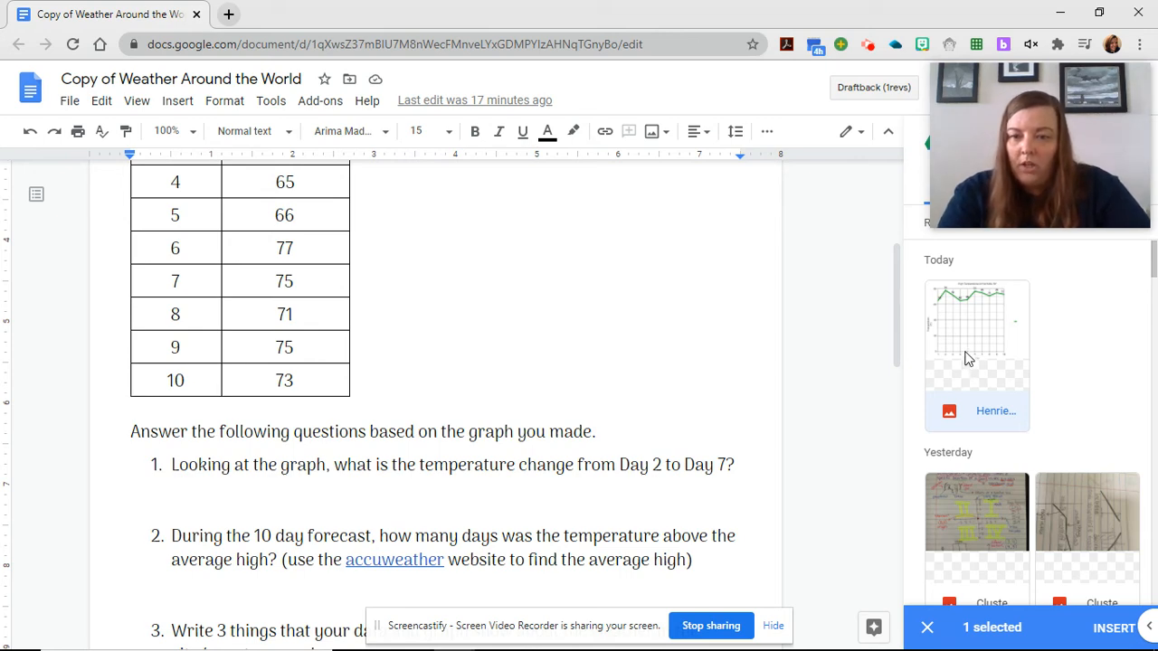
left_click(1108, 626)
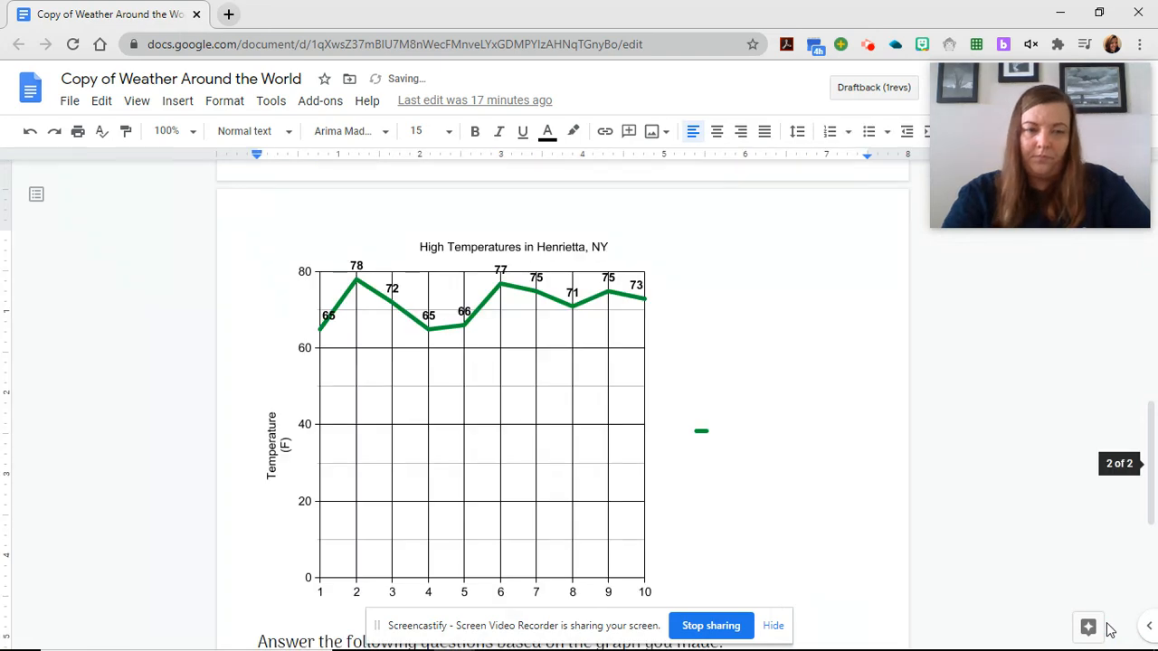
Set the inserted graph to wrap text and shrink it proportionally to about 4 inches wide.
left_click(522, 471)
scroll(522, 470, "down", 1)
scroll(522, 470, "down", 3)
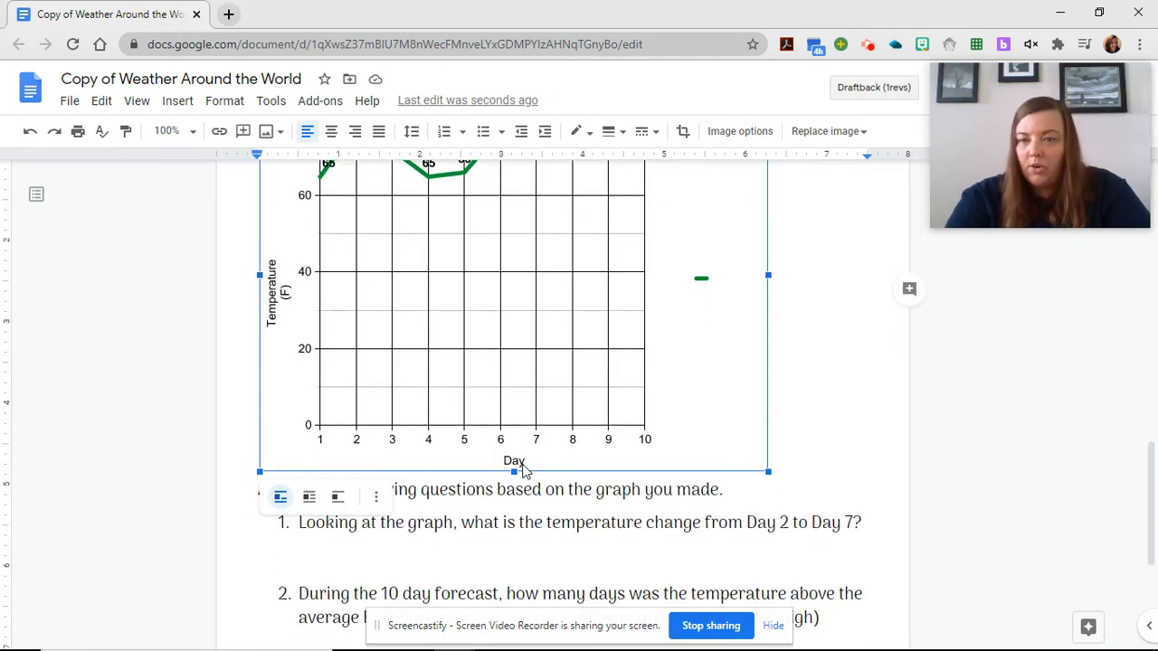
left_click(309, 498)
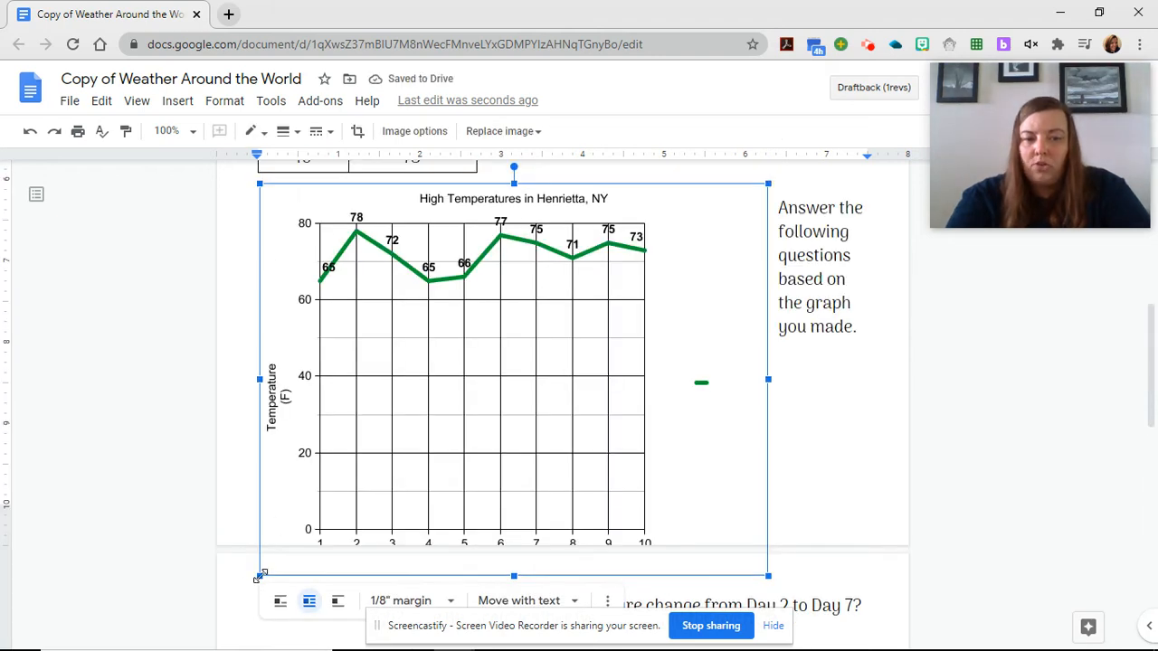
left_click_drag(260, 577, 466, 444)
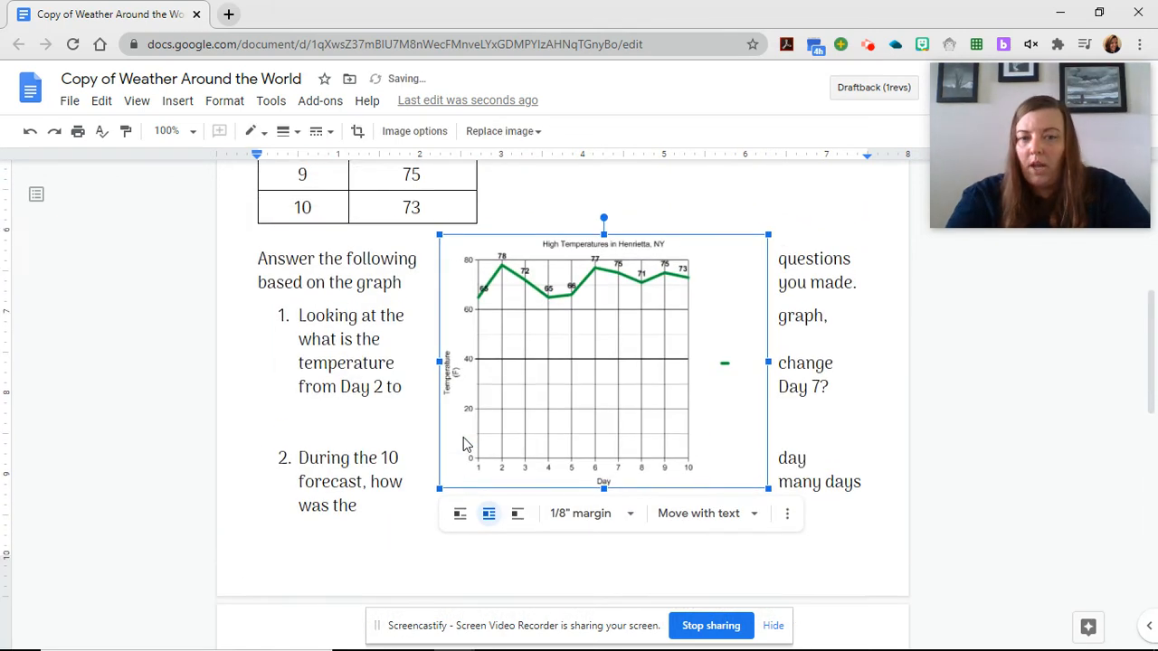
Move the graph up into the empty space beside the Day and Temperature table.
scroll(464, 441, "up", 3)
left_click_drag(547, 493, 615, 276)
left_click_drag(617, 277, 618, 278)
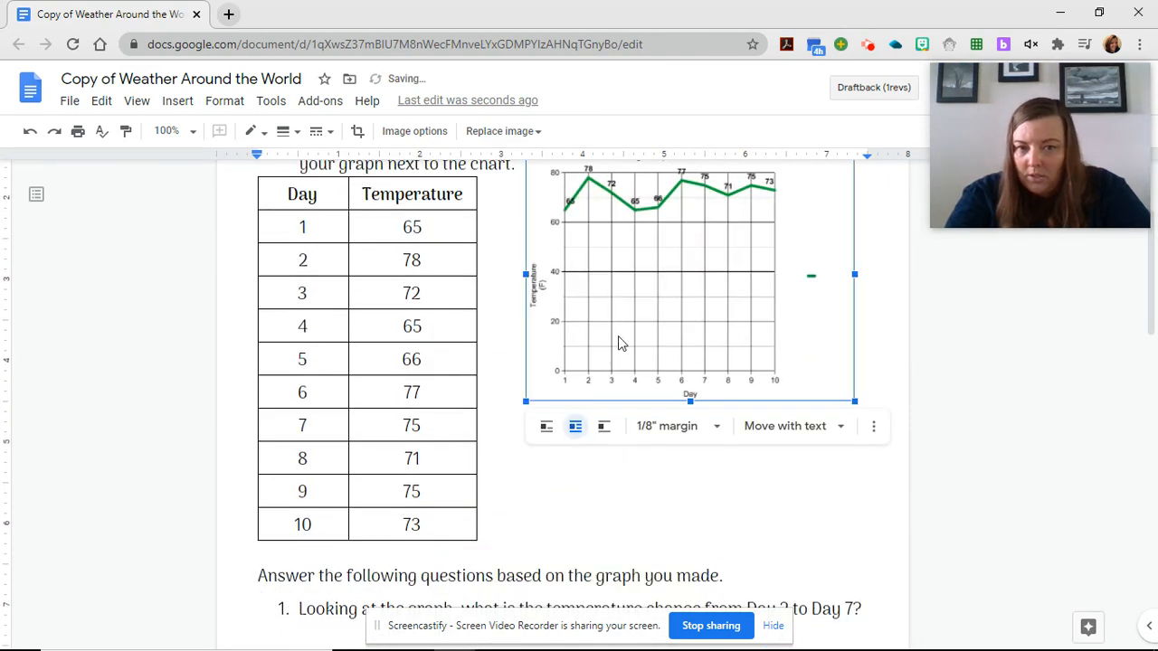
left_click_drag(631, 334, 621, 469)
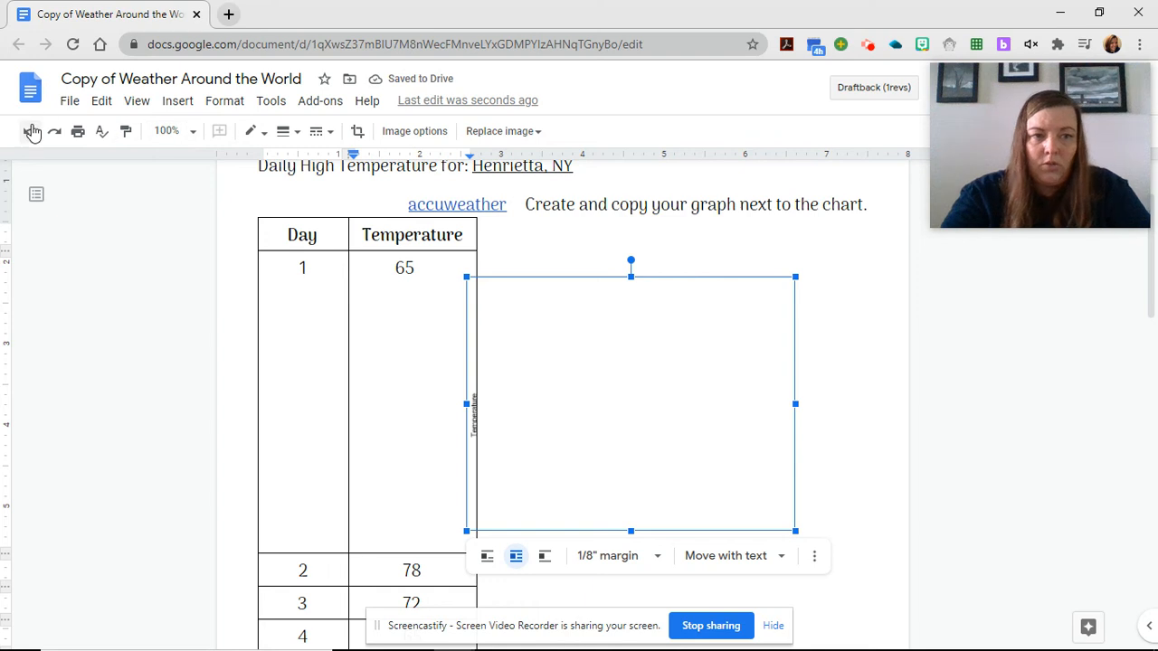
left_click(31, 133)
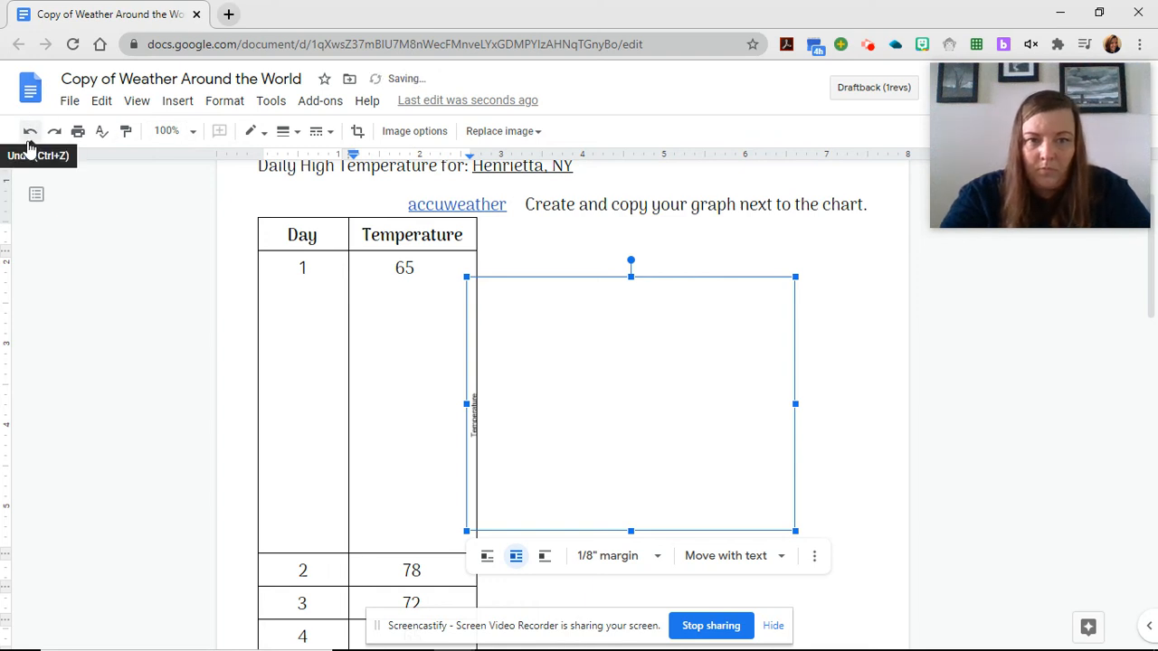
left_click(31, 133)
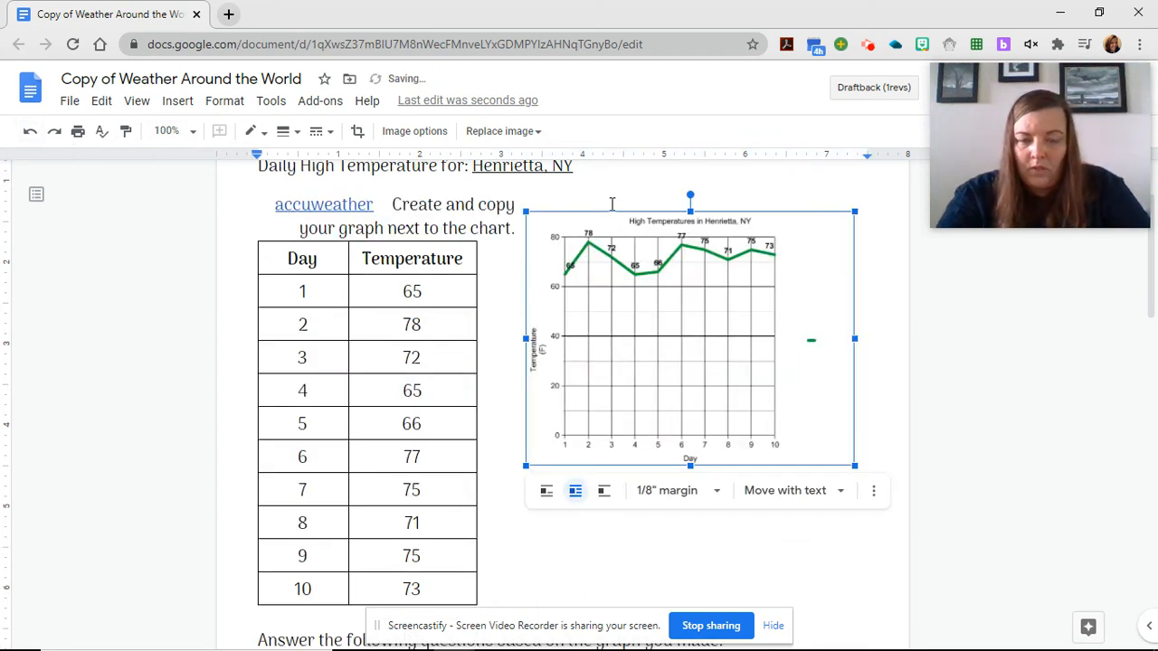
left_click_drag(716, 320, 764, 382)
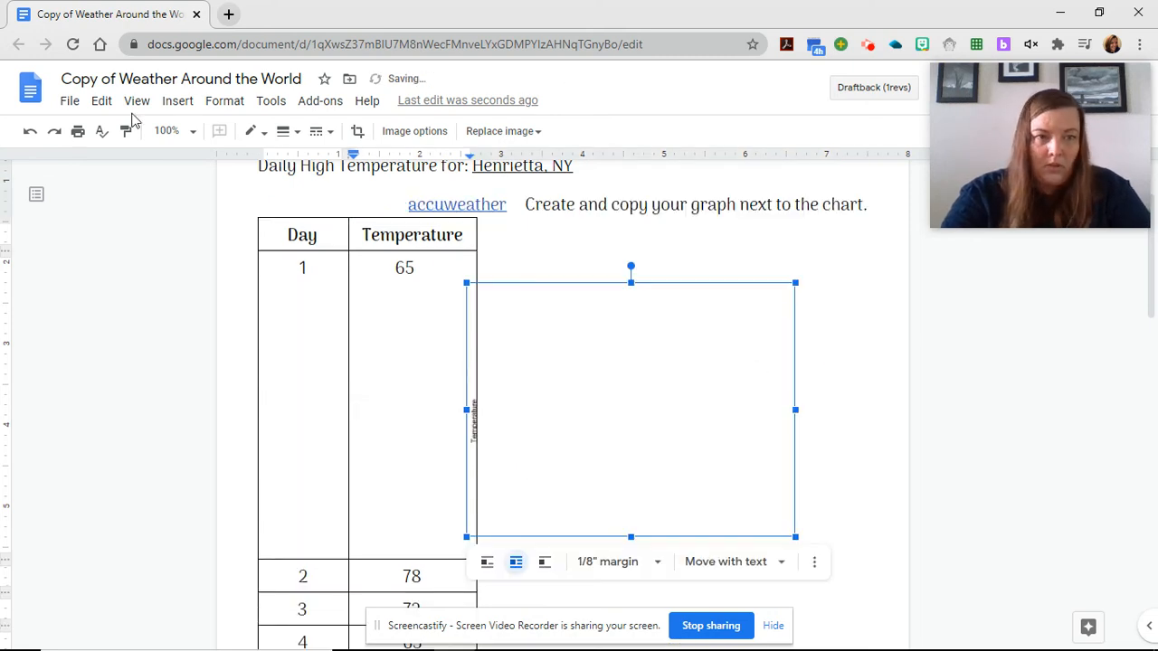
left_click(32, 134)
left_click(32, 134)
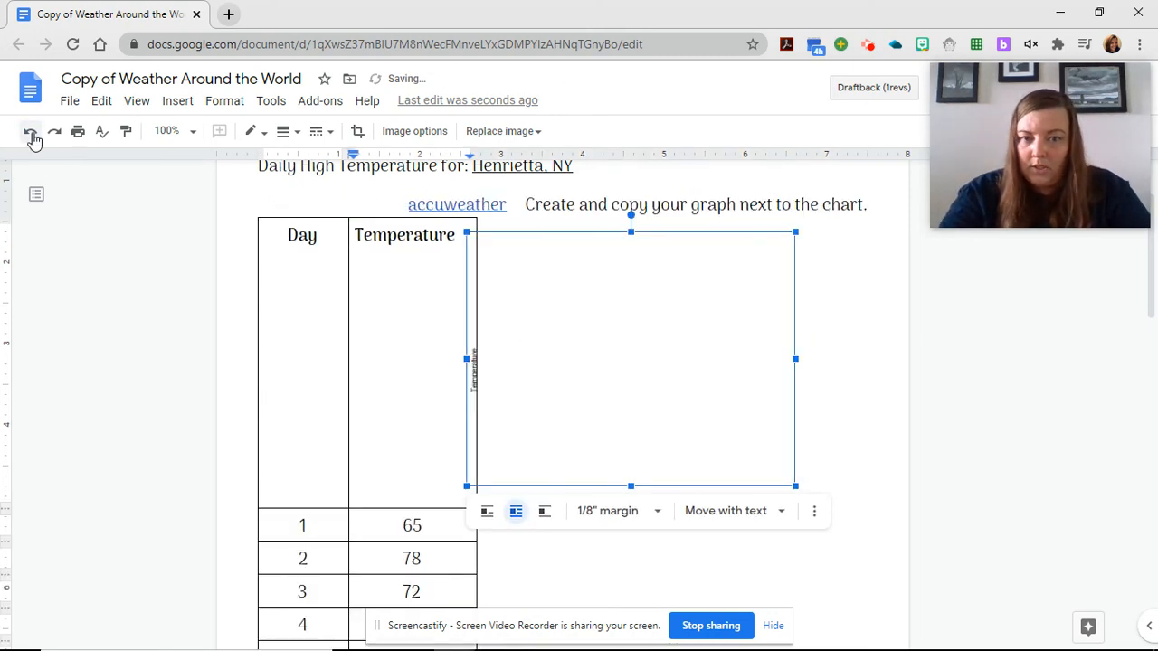
left_click(32, 134)
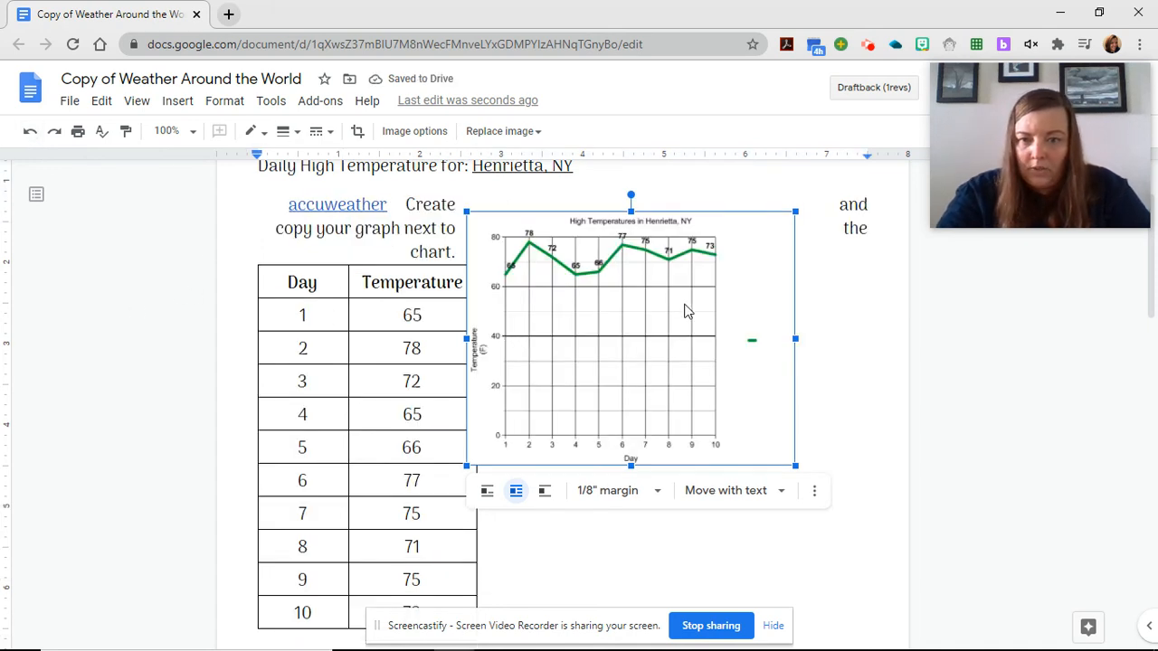
left_click_drag(685, 309, 783, 375)
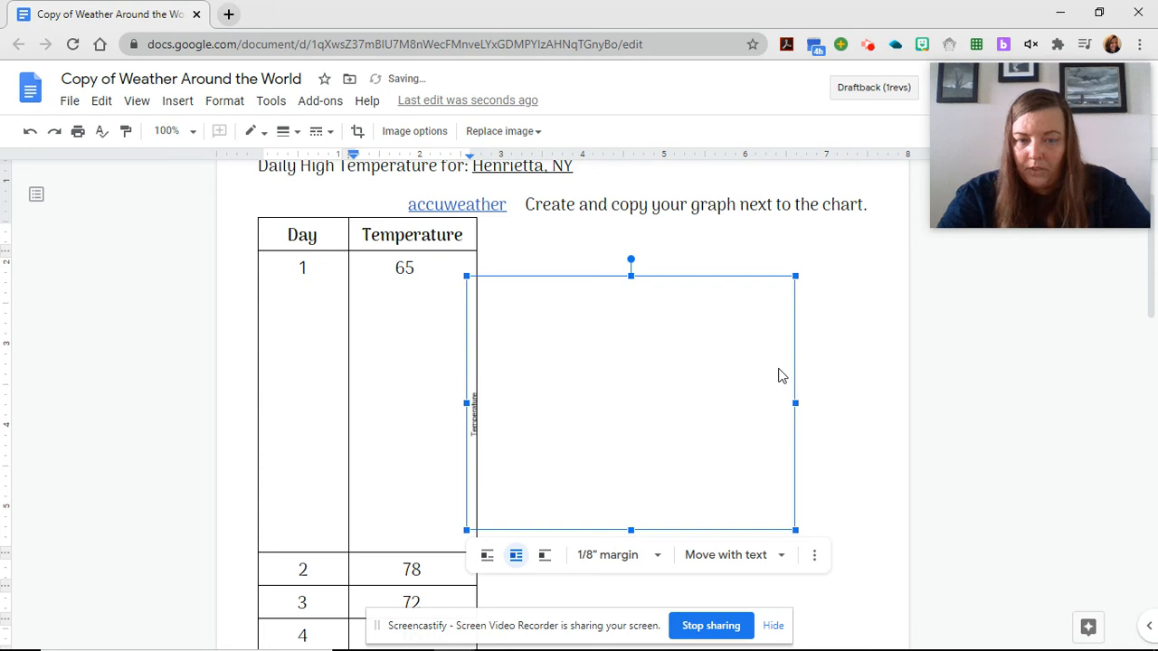
left_click(30, 134)
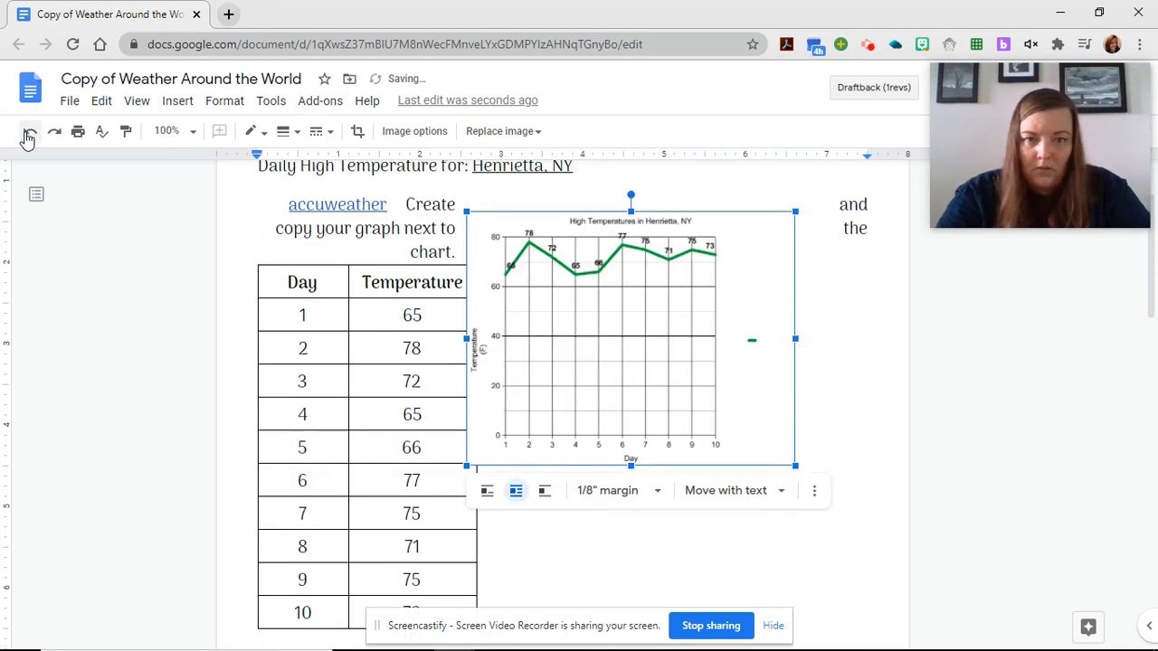
left_click(28, 136)
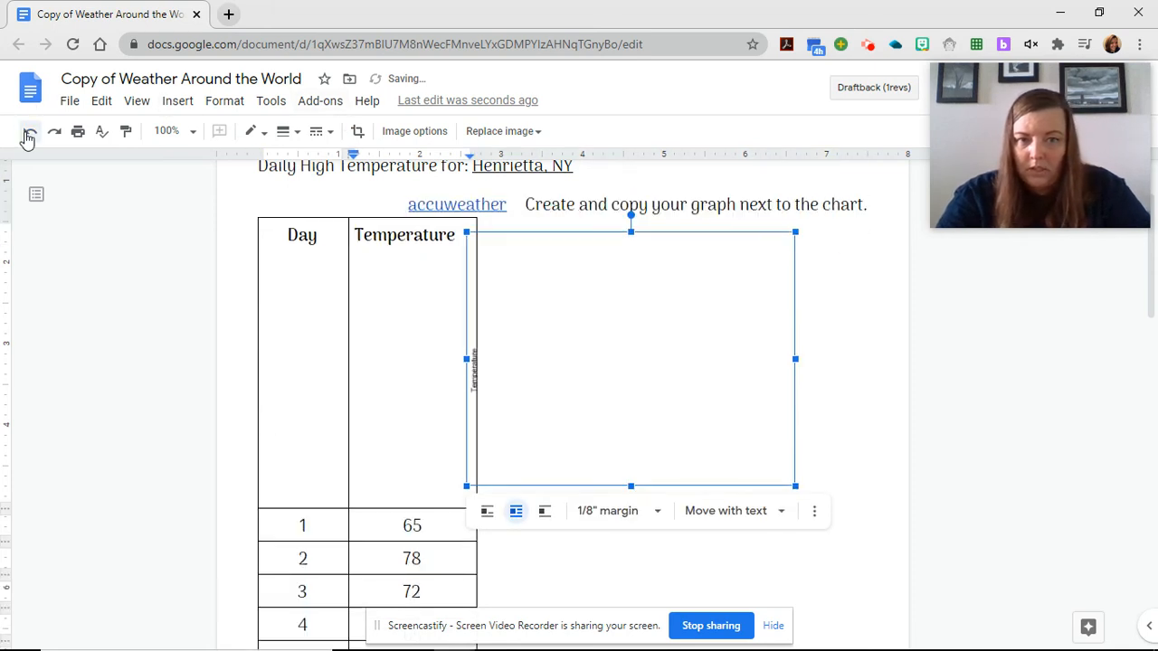
left_click(28, 136)
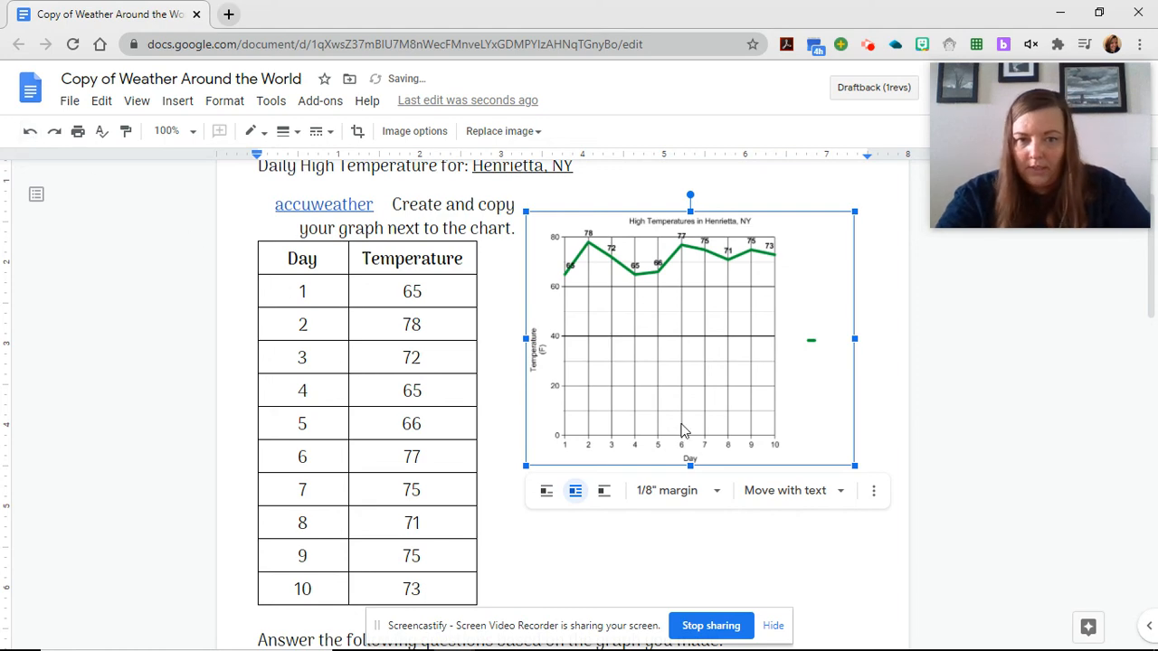
scroll(682, 424, "down", 3)
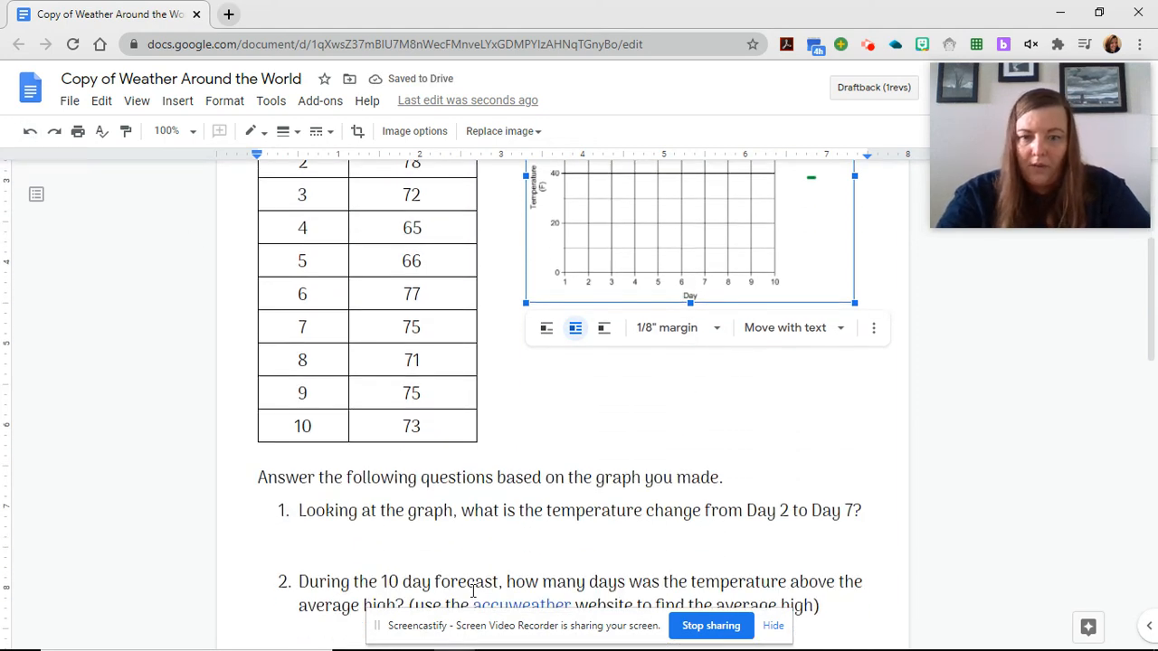
scroll(473, 518, "down", 4)
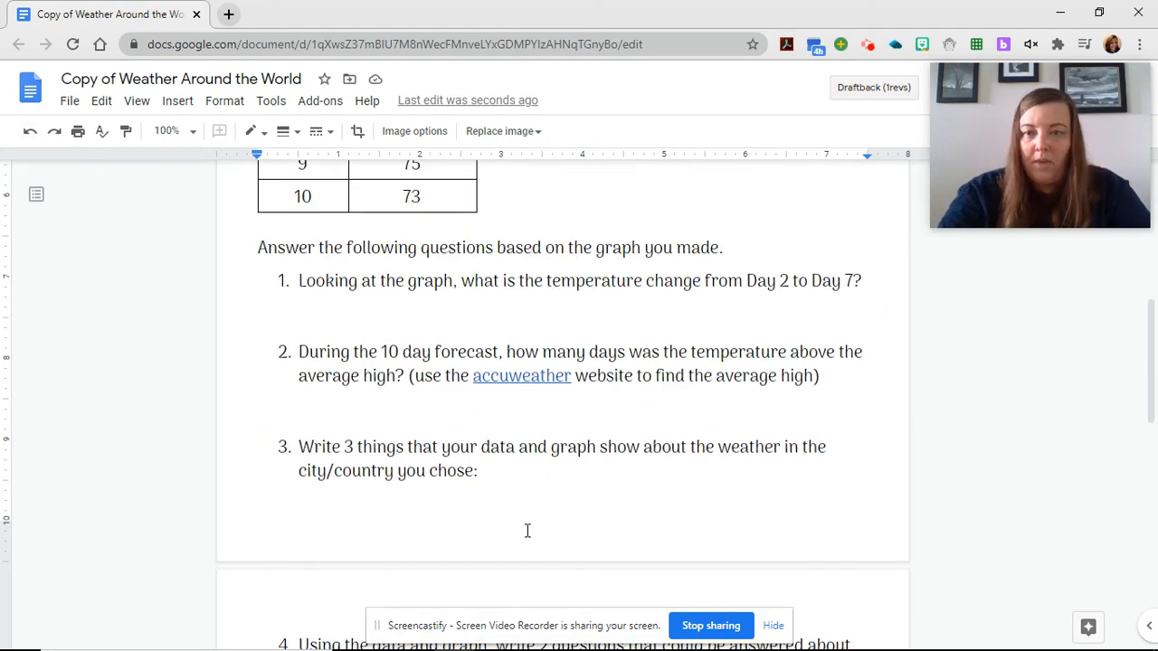